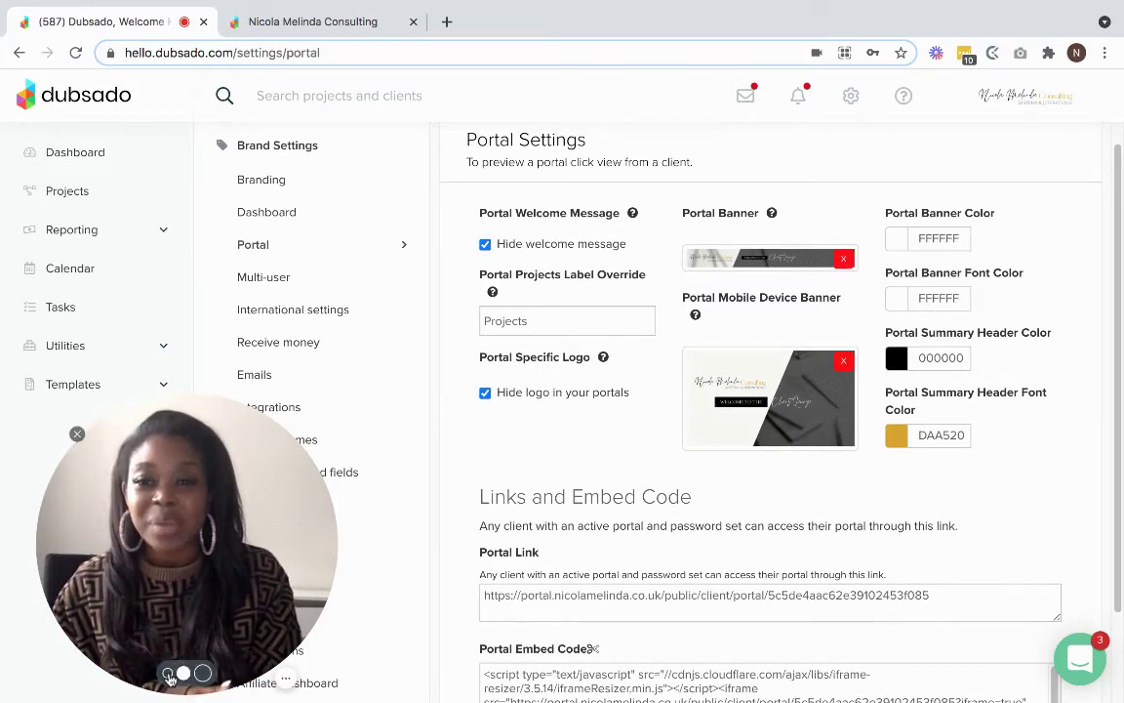
- Show the portal welcome message, start editing it, then hide it again
click(168, 673)
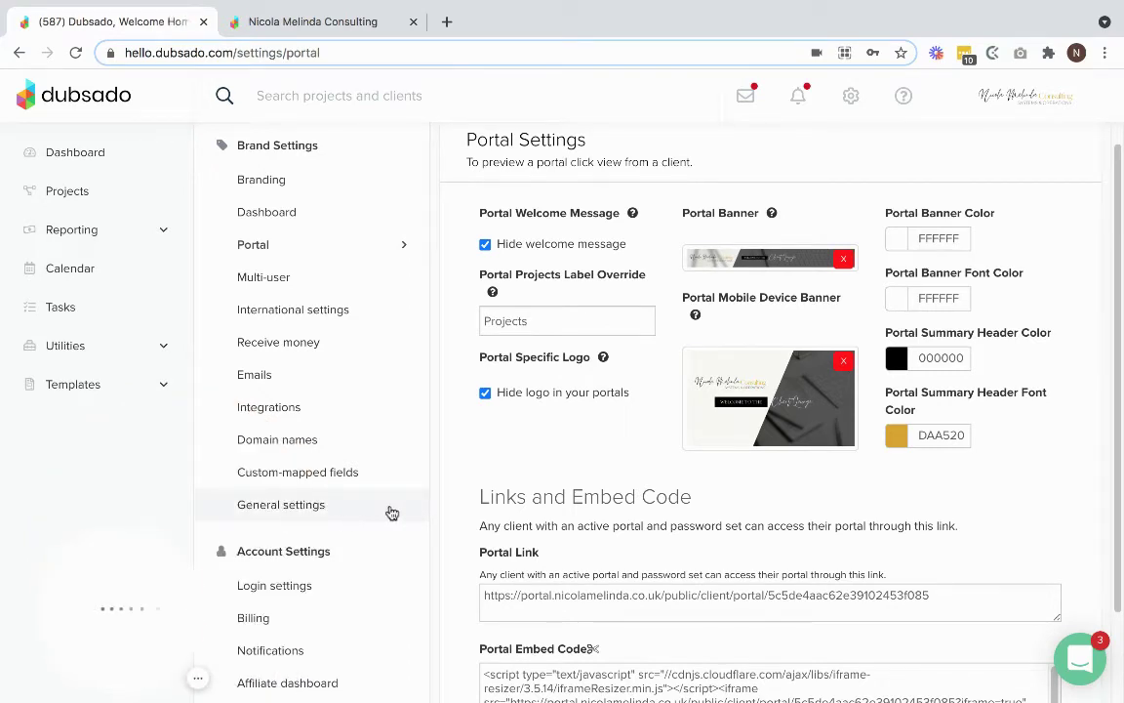
scroll(395, 522, up, 1)
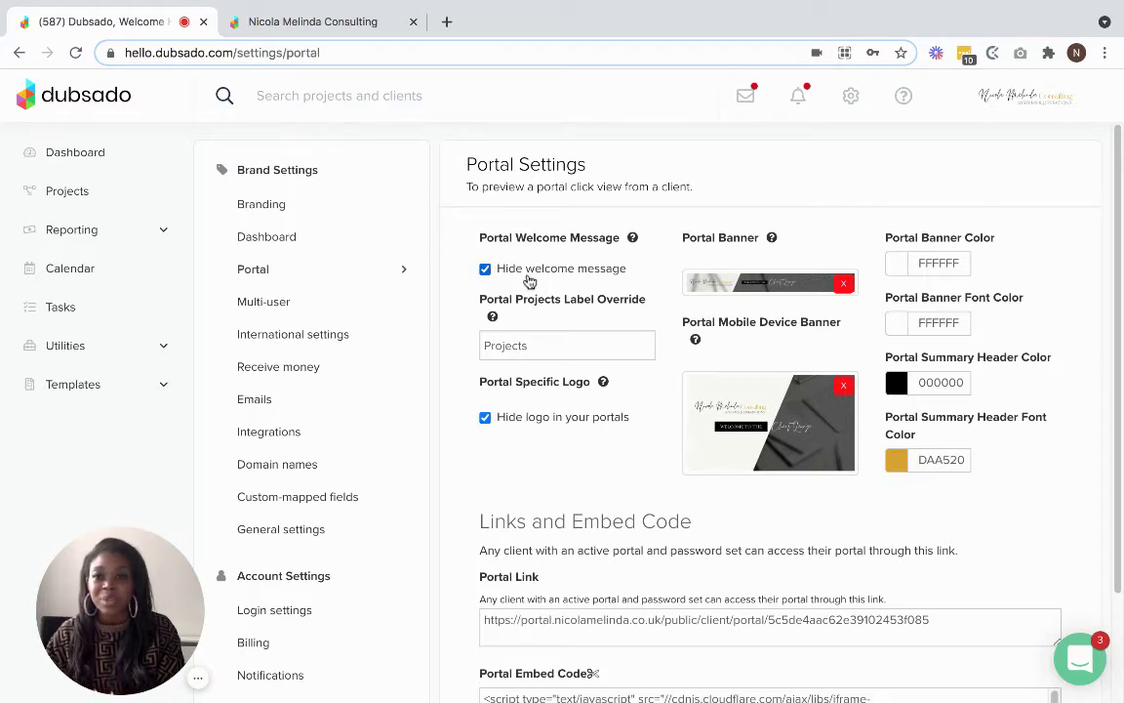
click(485, 269)
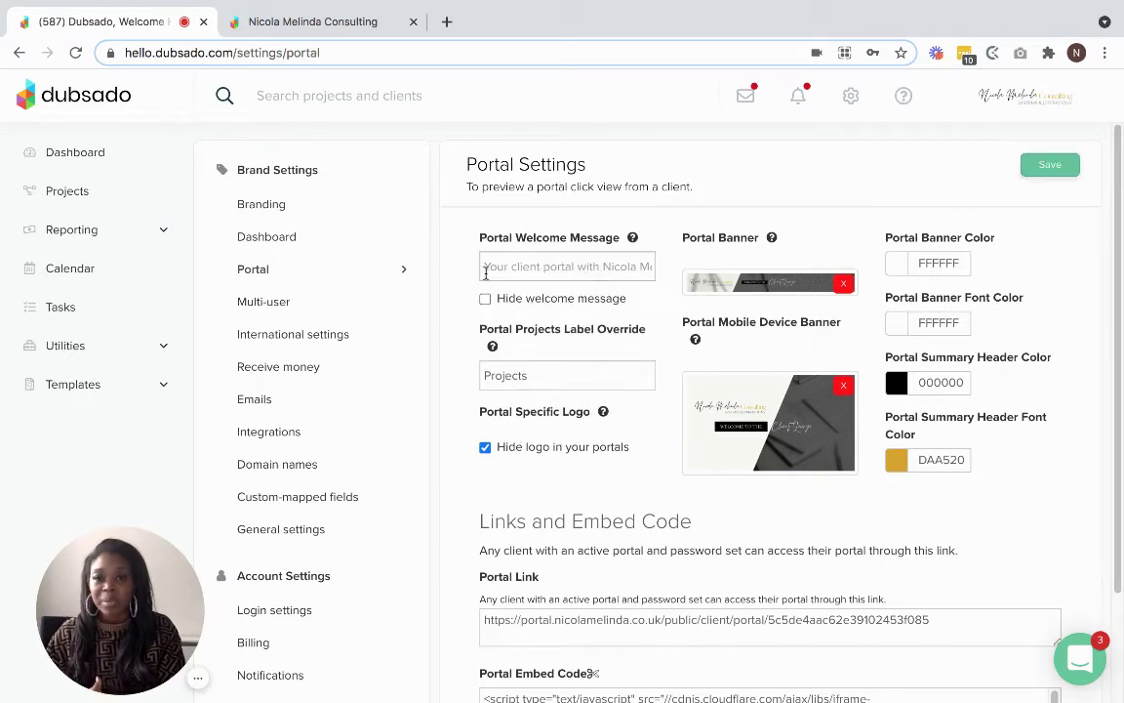
click(585, 263)
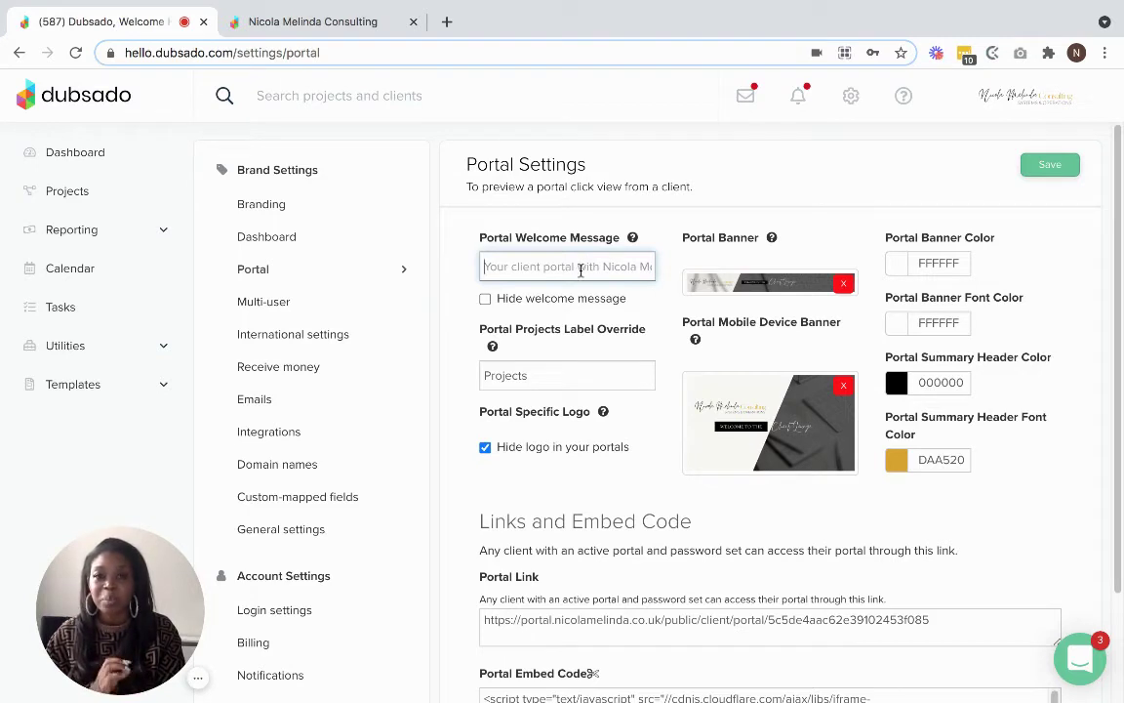
click(486, 299)
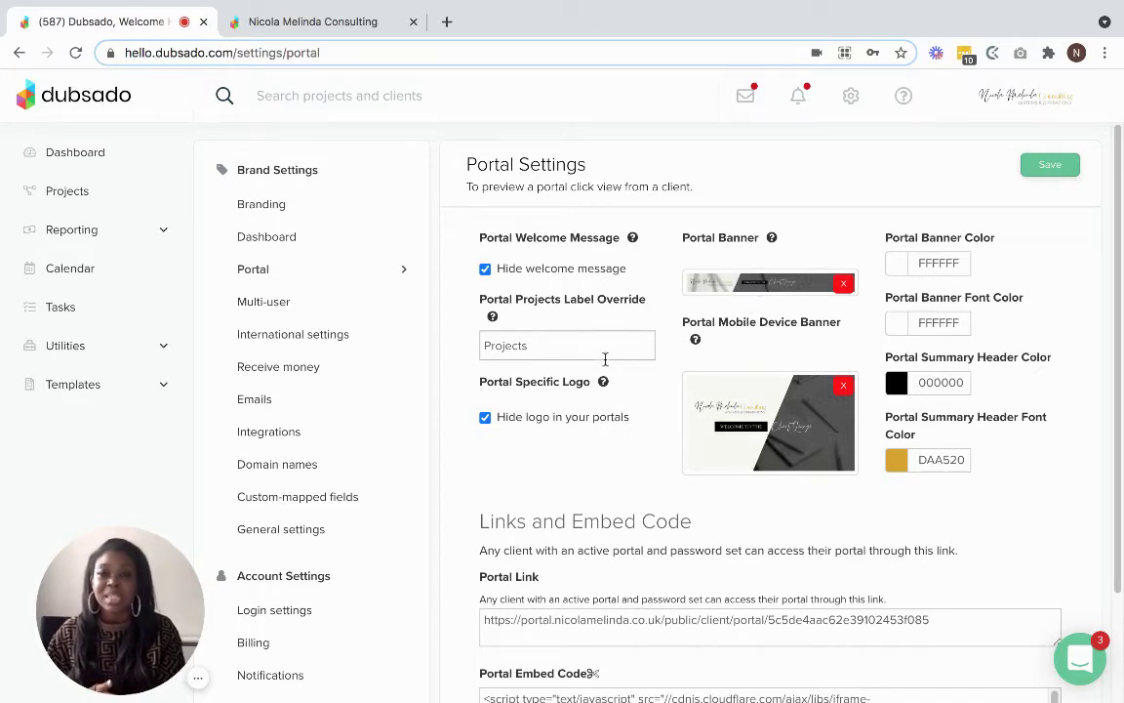
- Select the Projects label override text, then untick 'Hide logo in your portals'
double_click(541, 345)
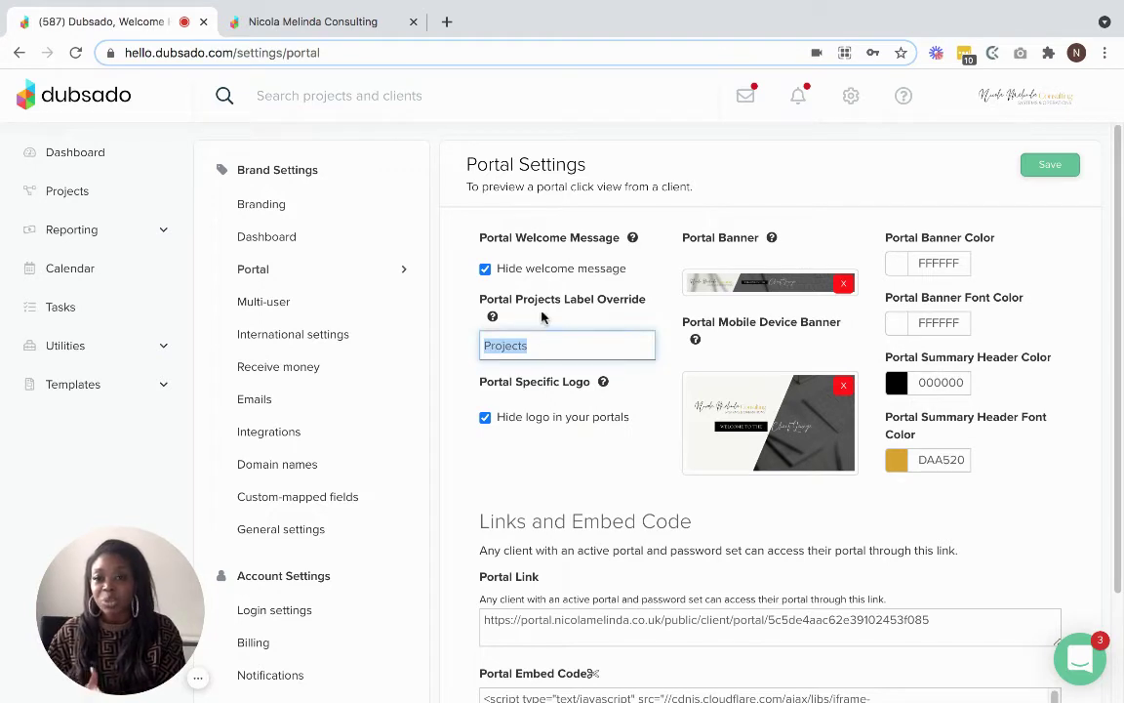
click(557, 346)
double_click(559, 345)
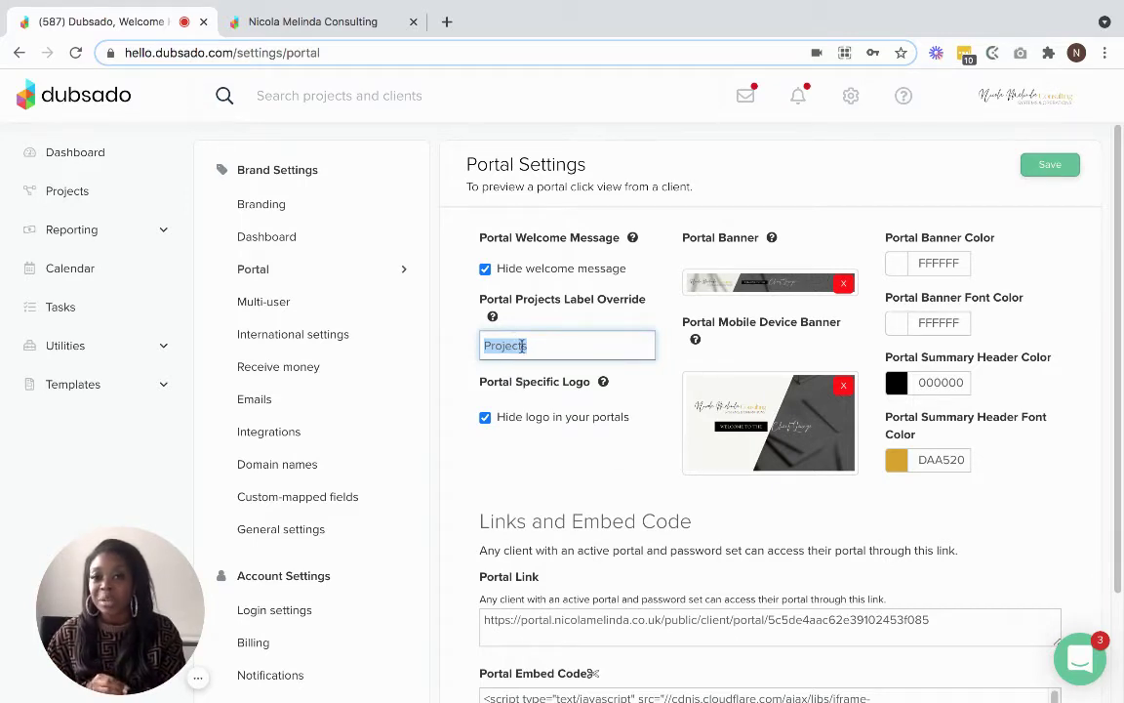
click(527, 346)
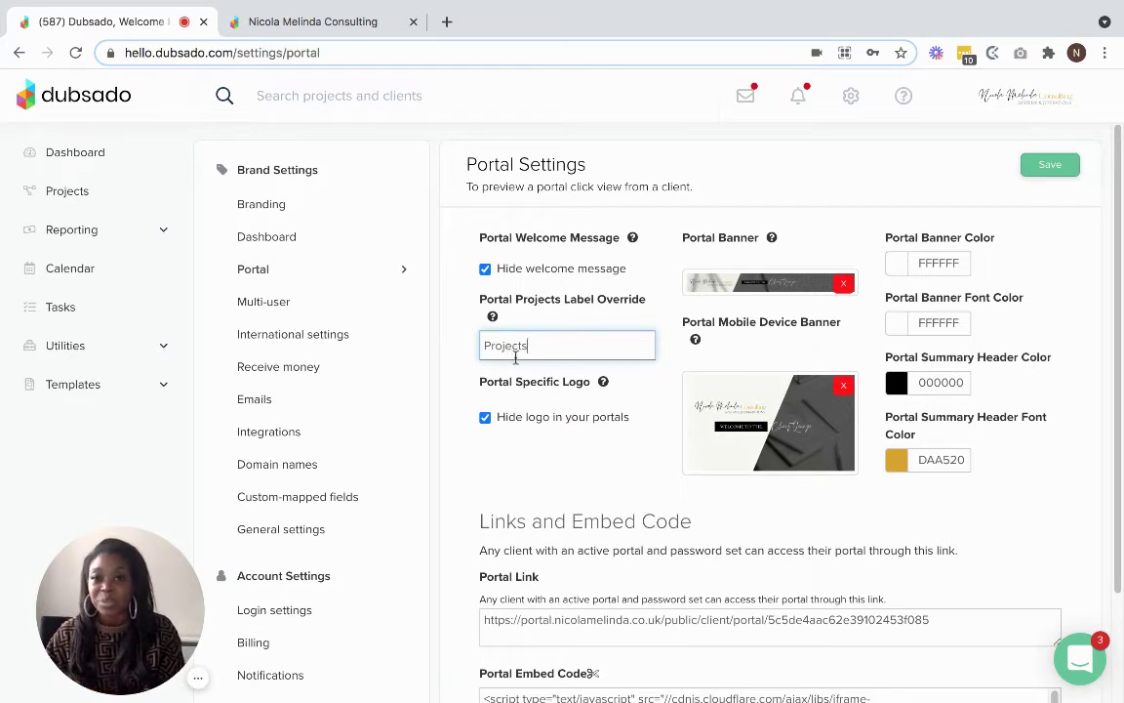
click(486, 419)
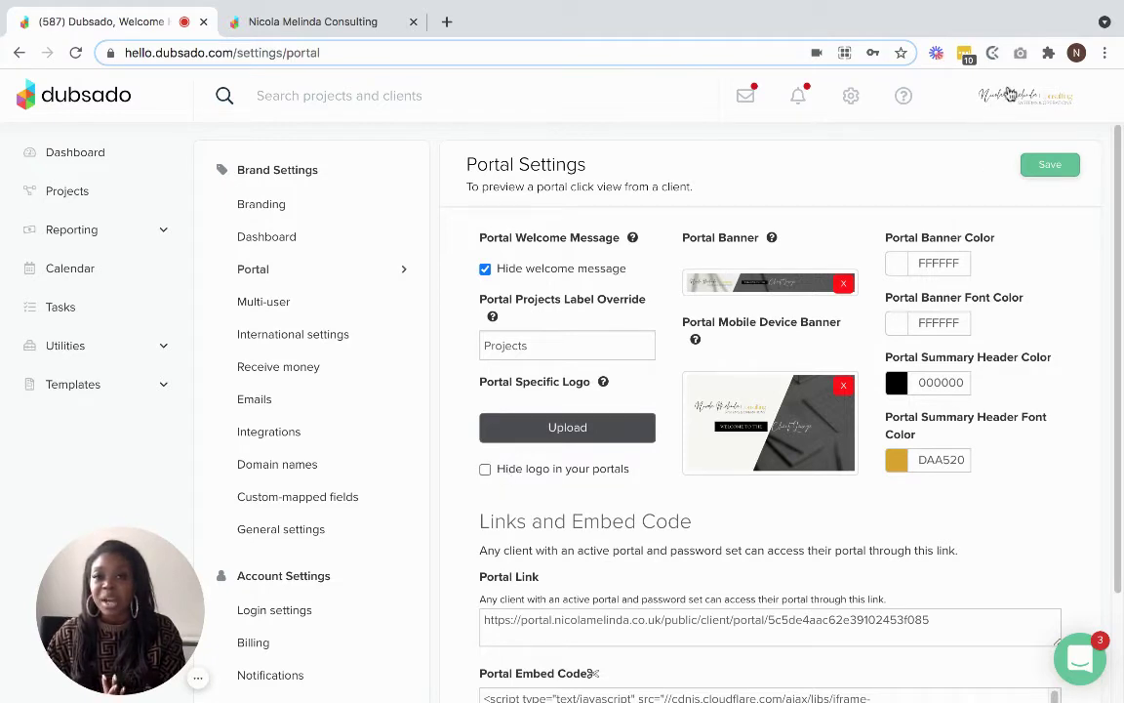
- Tick 'Hide logo in your portals' so the portal logo is hidden again
click(497, 469)
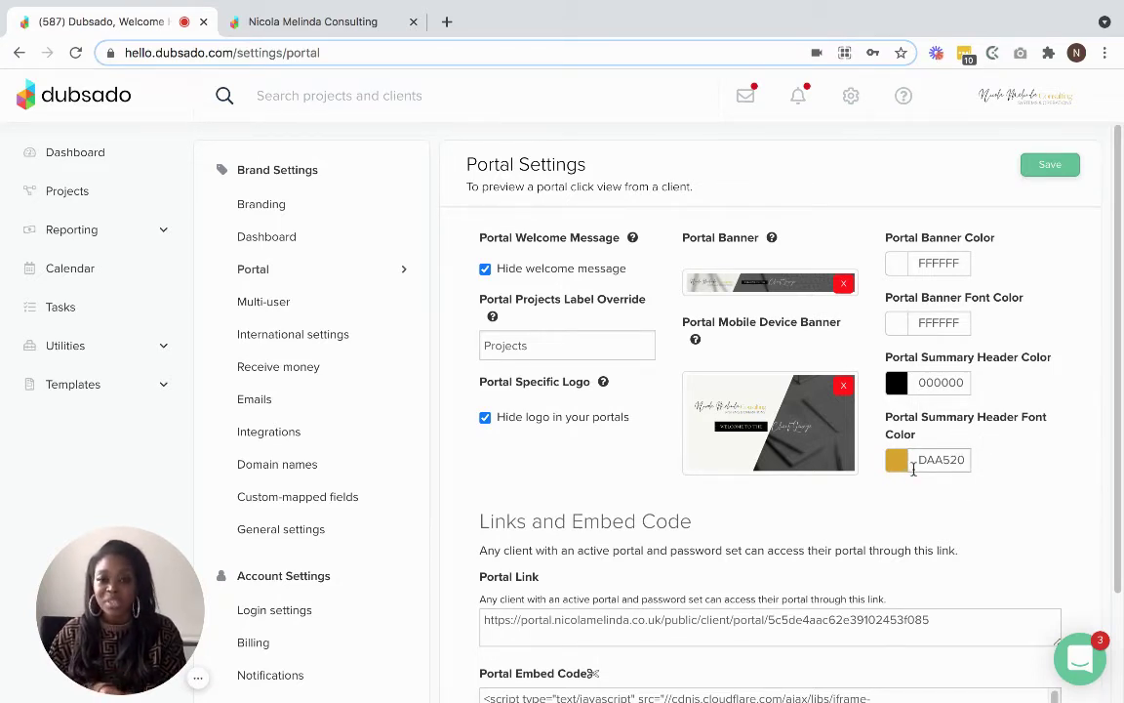
scroll(923, 474, down, 3)
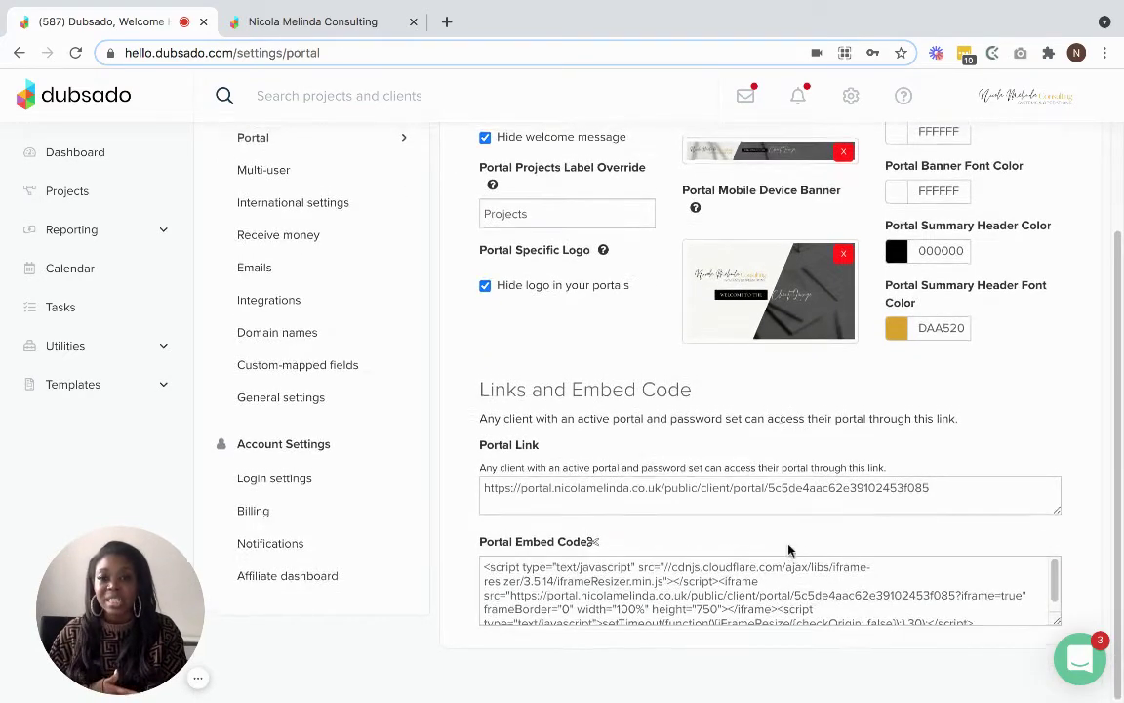
scroll(785, 551, up, 3)
scroll(764, 623, down, 2)
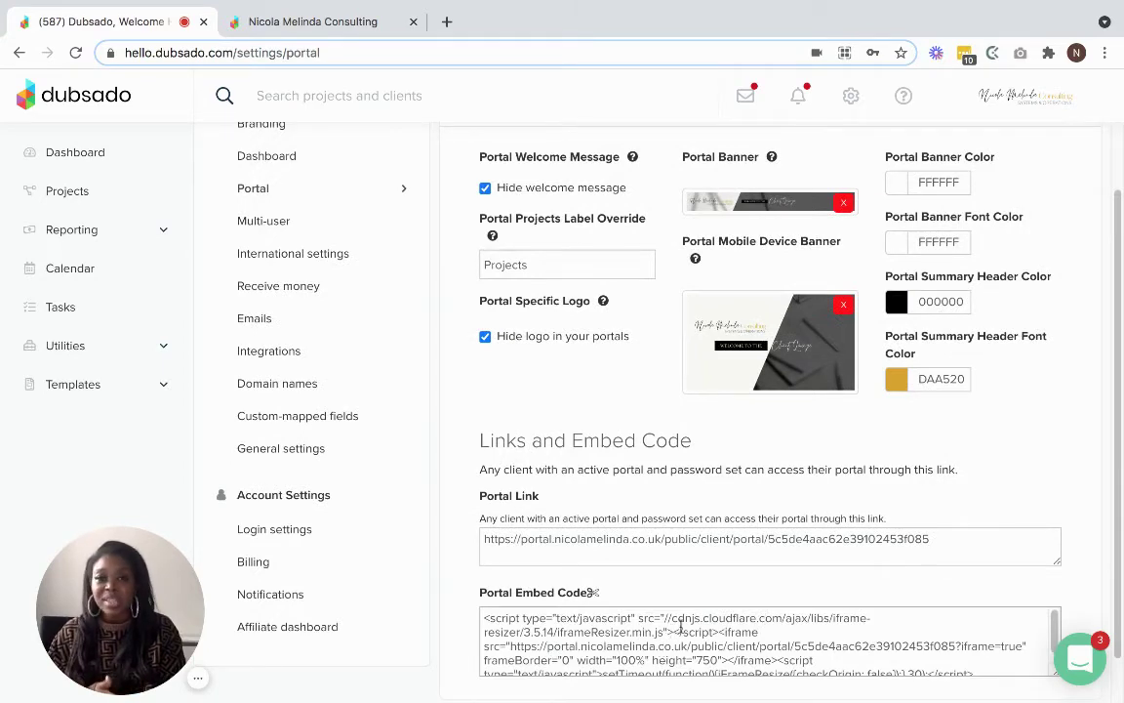
scroll(710, 609, up, 2)
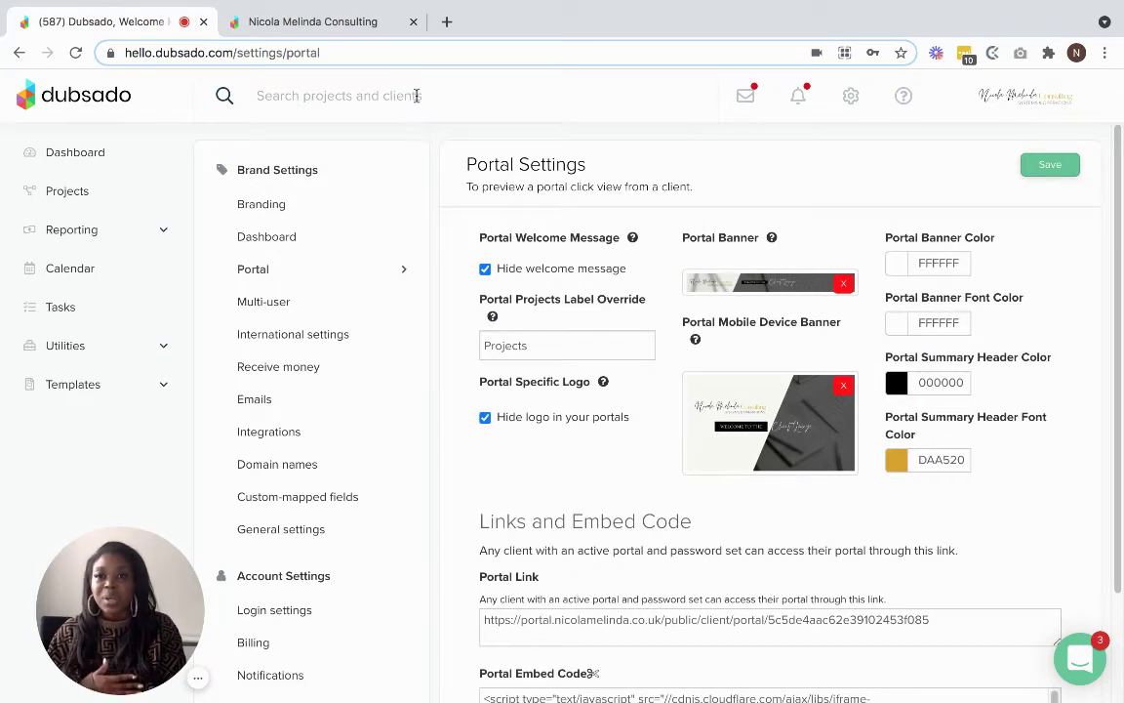
- Search 'test', open the test client's project, and choose View from the Portal dropdown
text(test)
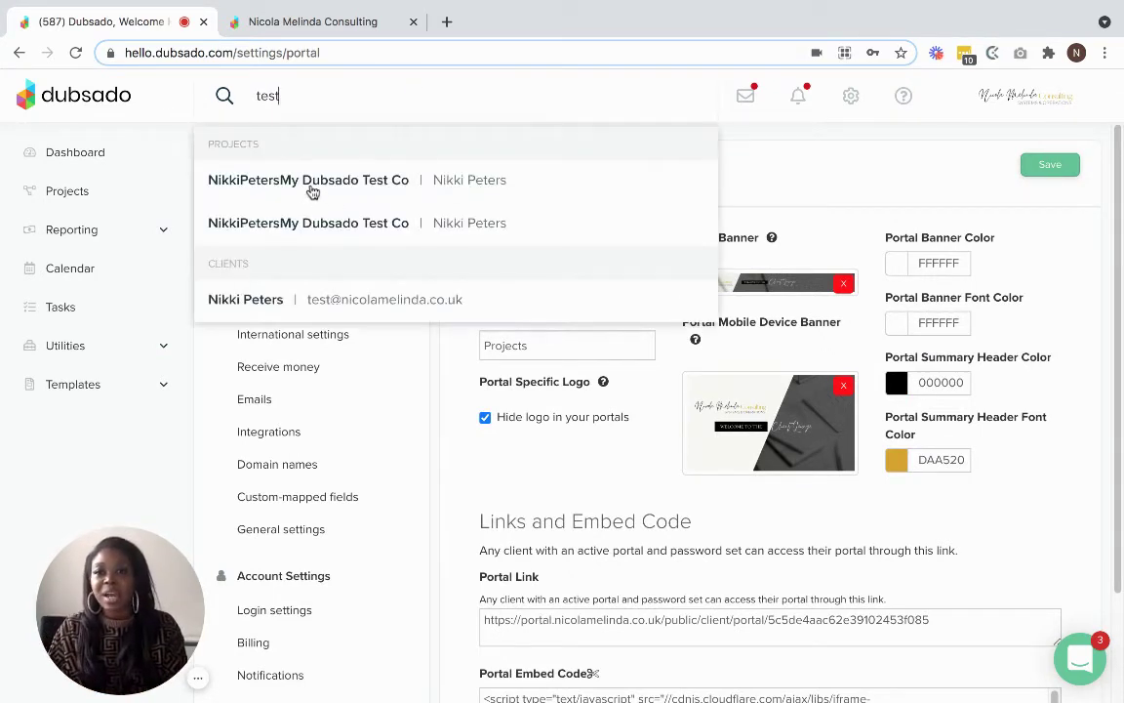
click(313, 188)
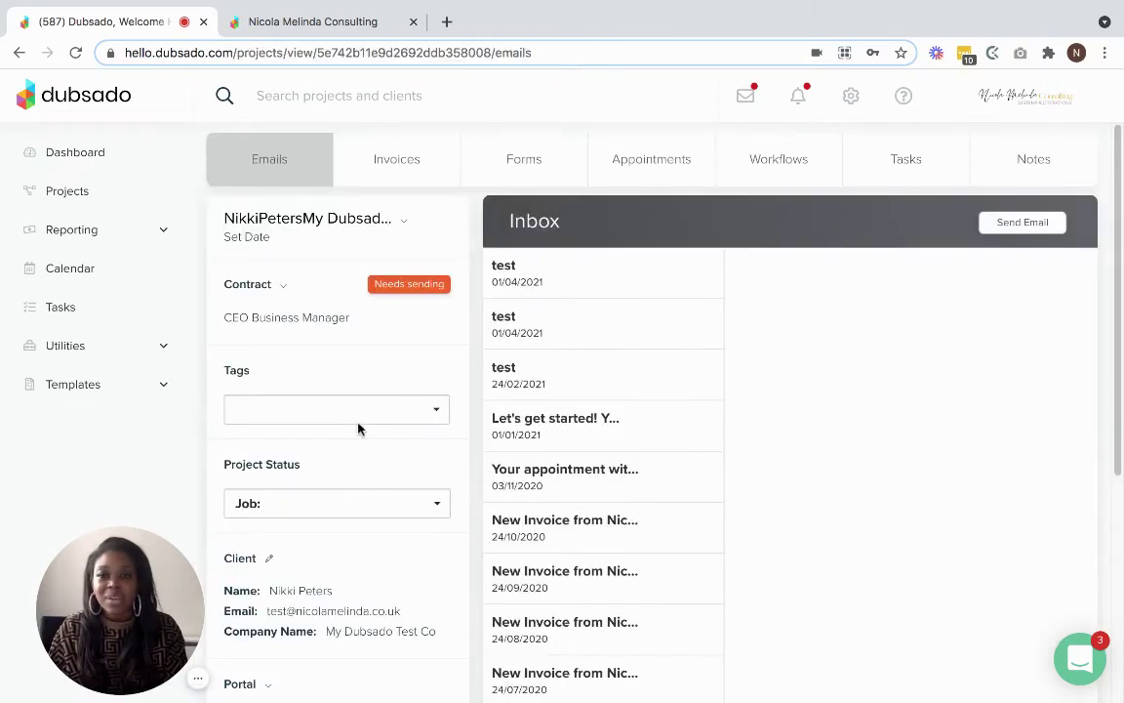
scroll(356, 444, down, 4)
scroll(322, 410, down, 1)
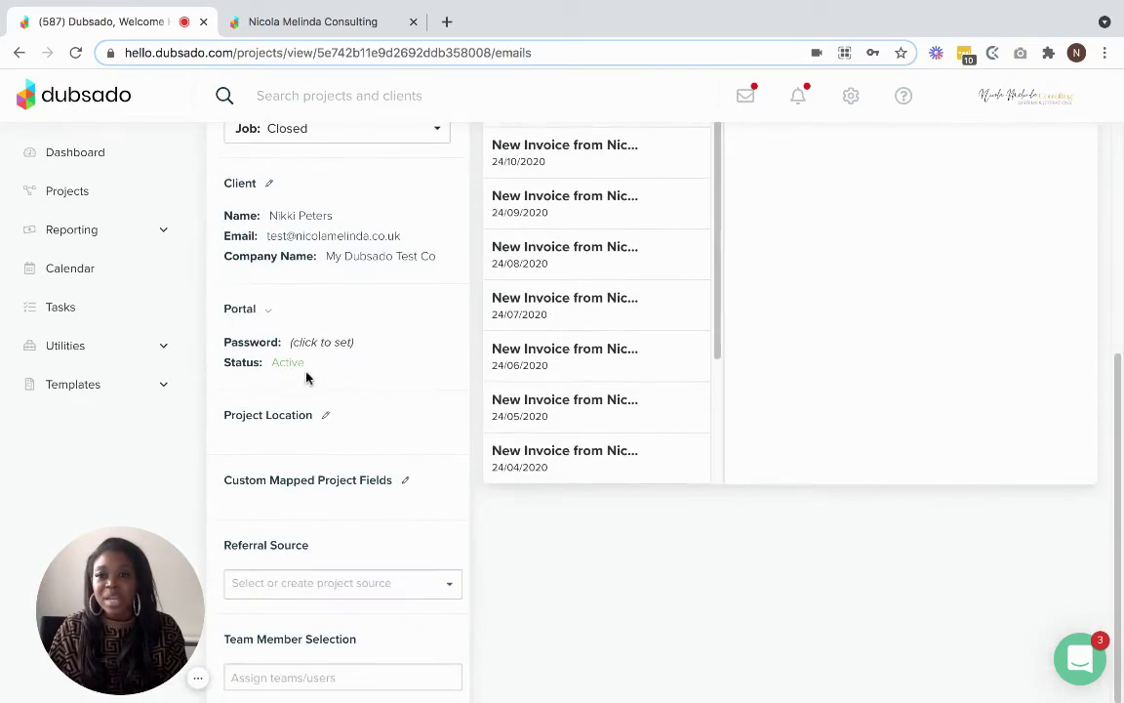
click(269, 313)
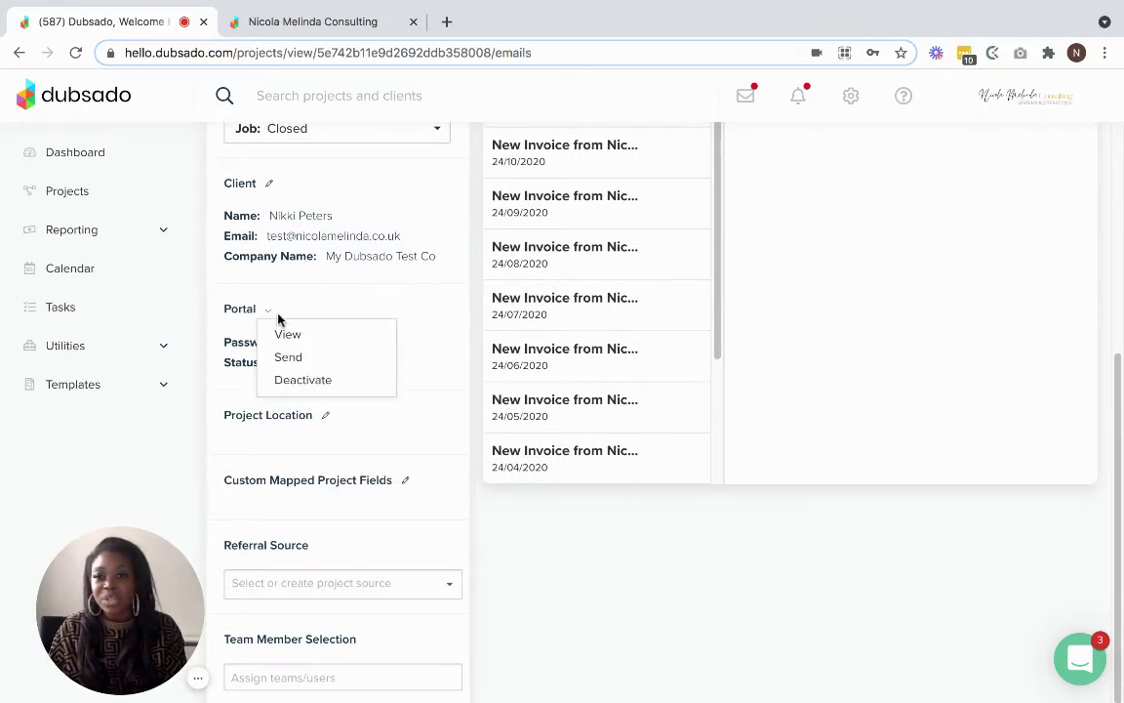
click(324, 333)
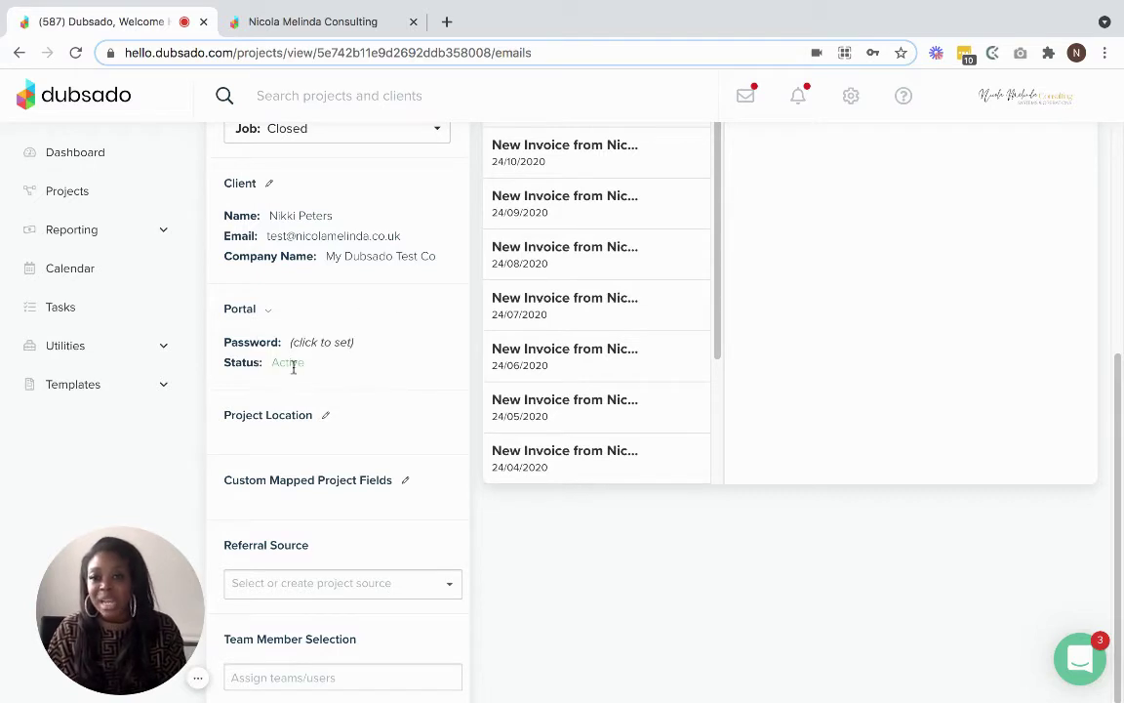
click(269, 312)
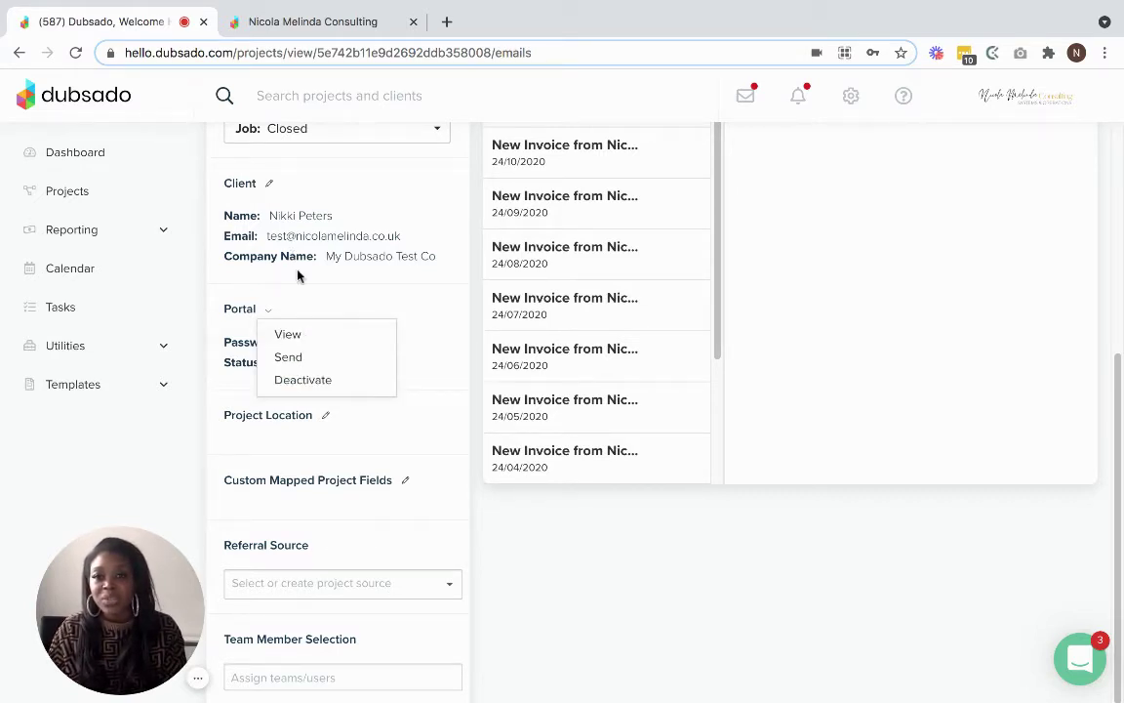
click(311, 337)
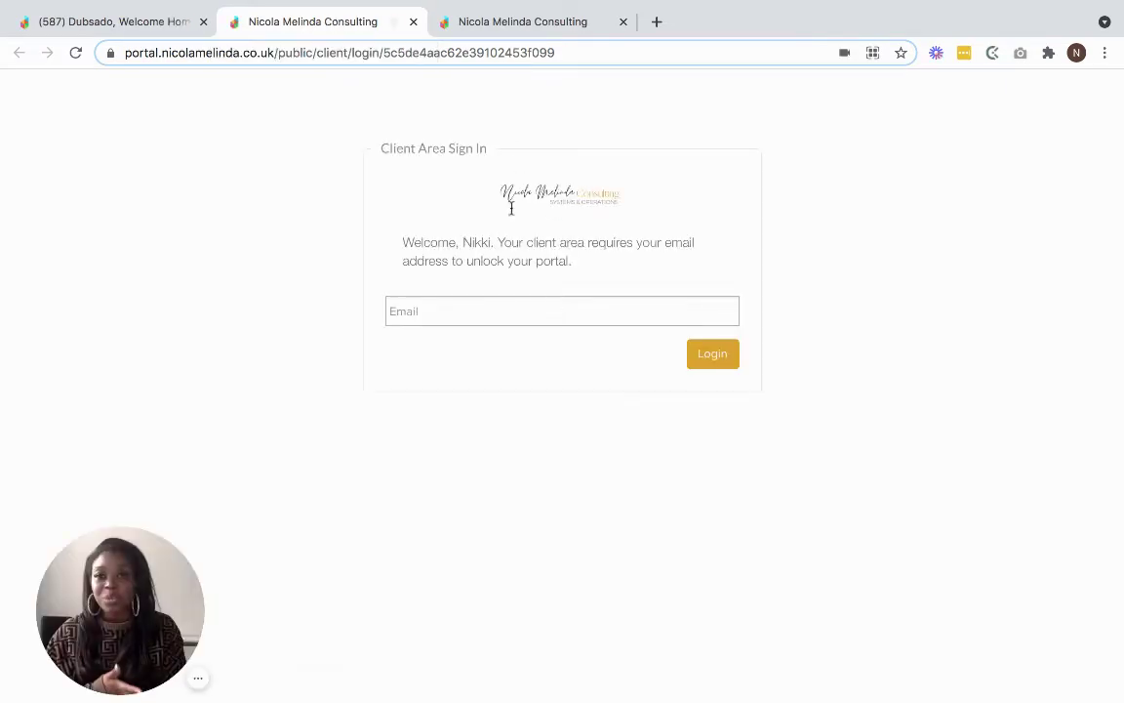
- Close the duplicate portal tab, start the portal instructions email, then return to the sign-in tab
click(623, 22)
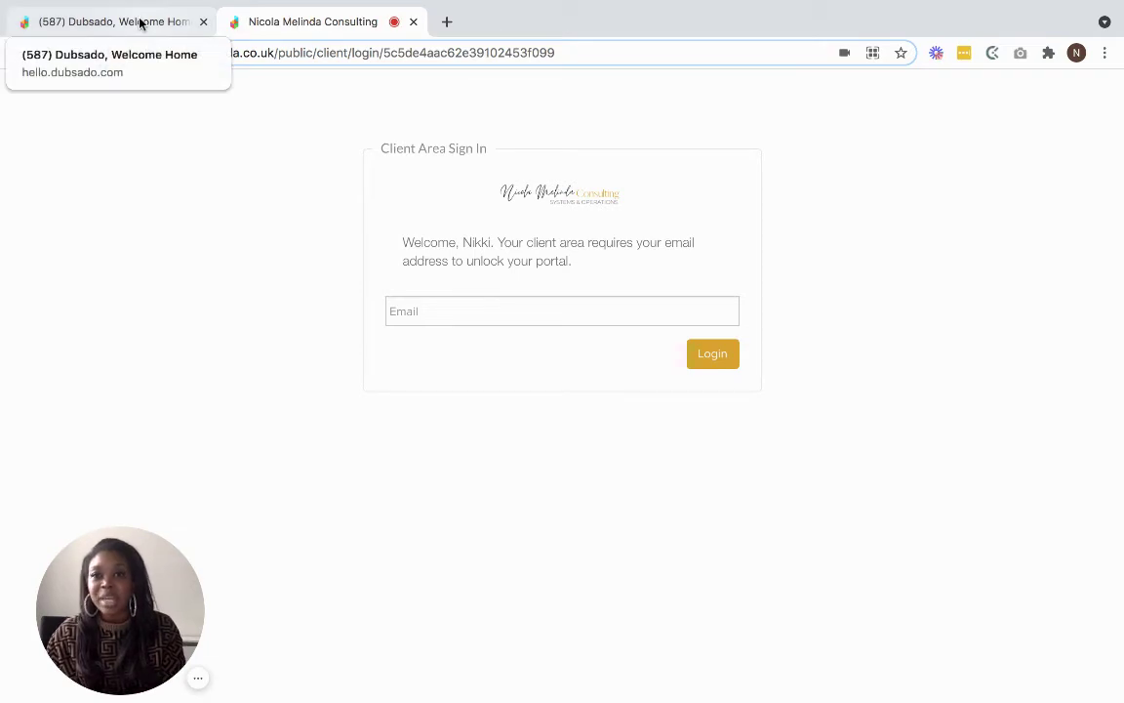
key(ctrl+shift+Tab)
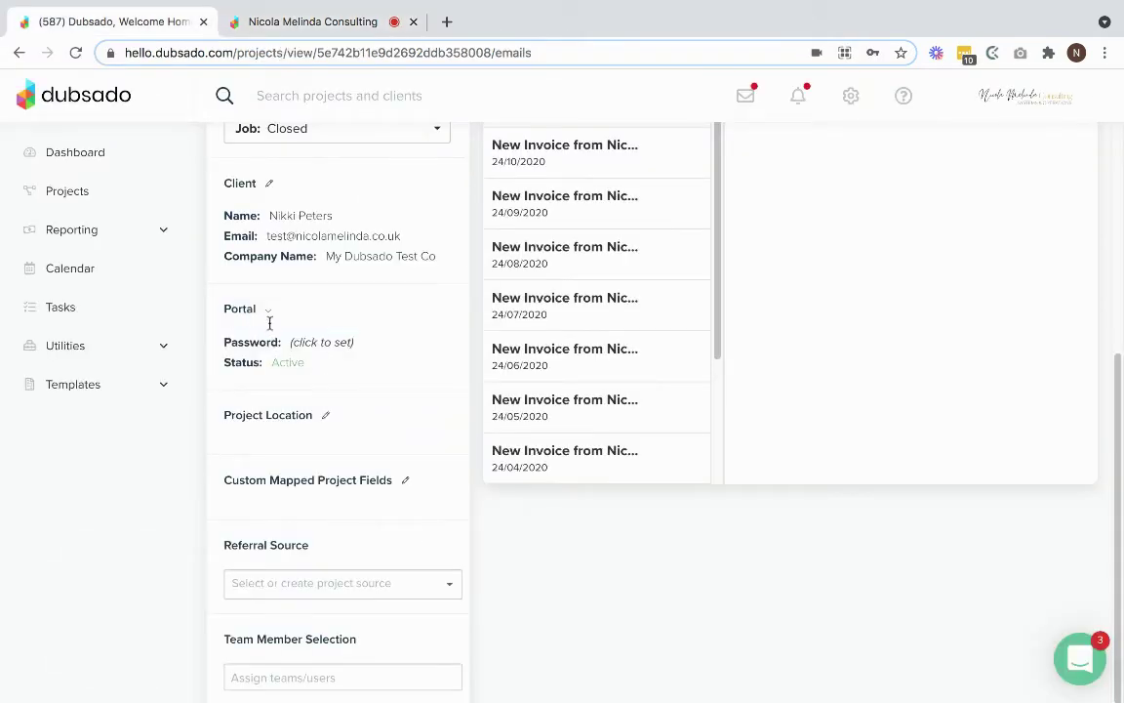
click(269, 312)
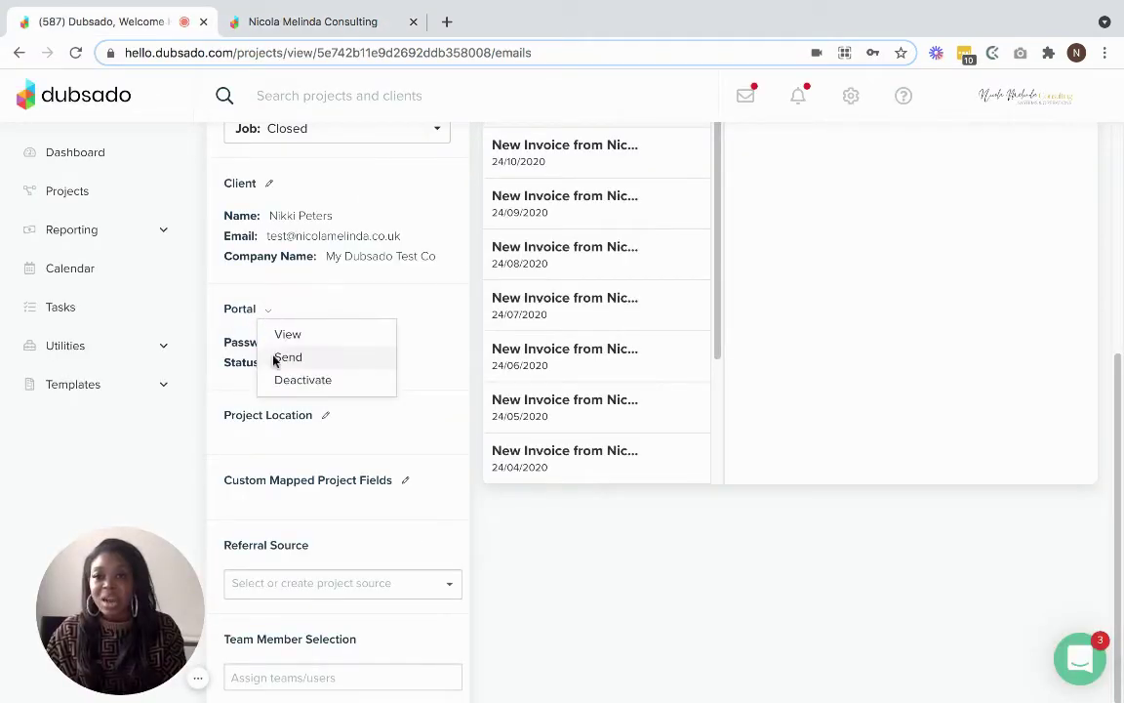
click(361, 358)
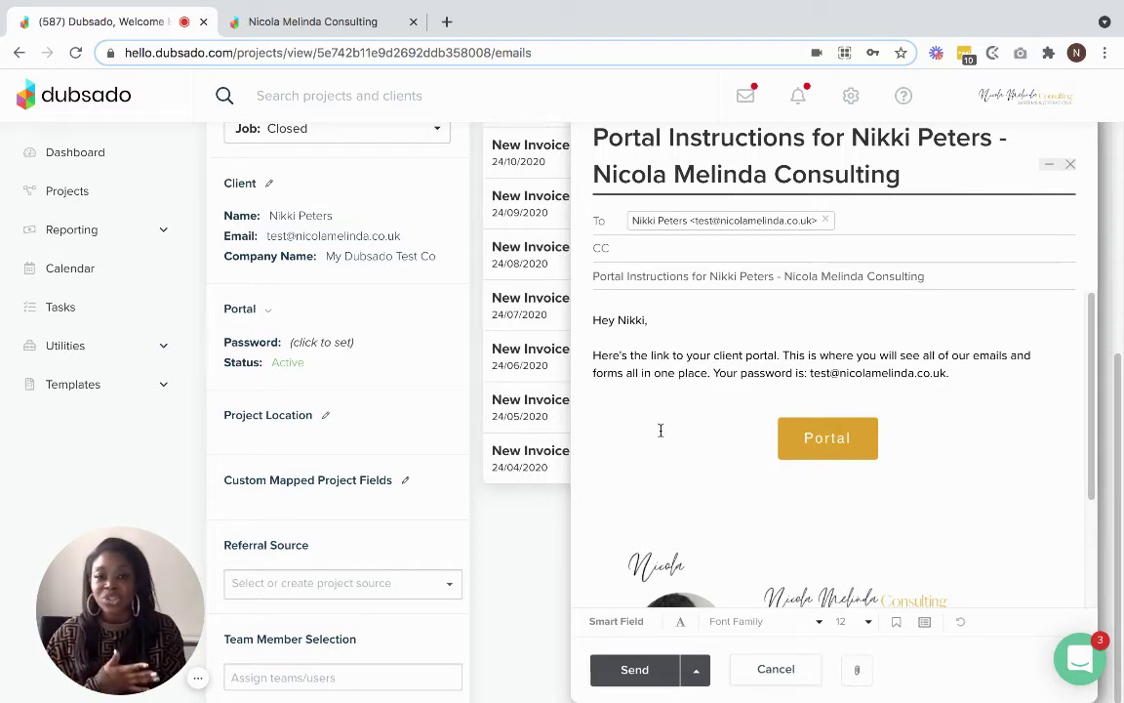
click(346, 24)
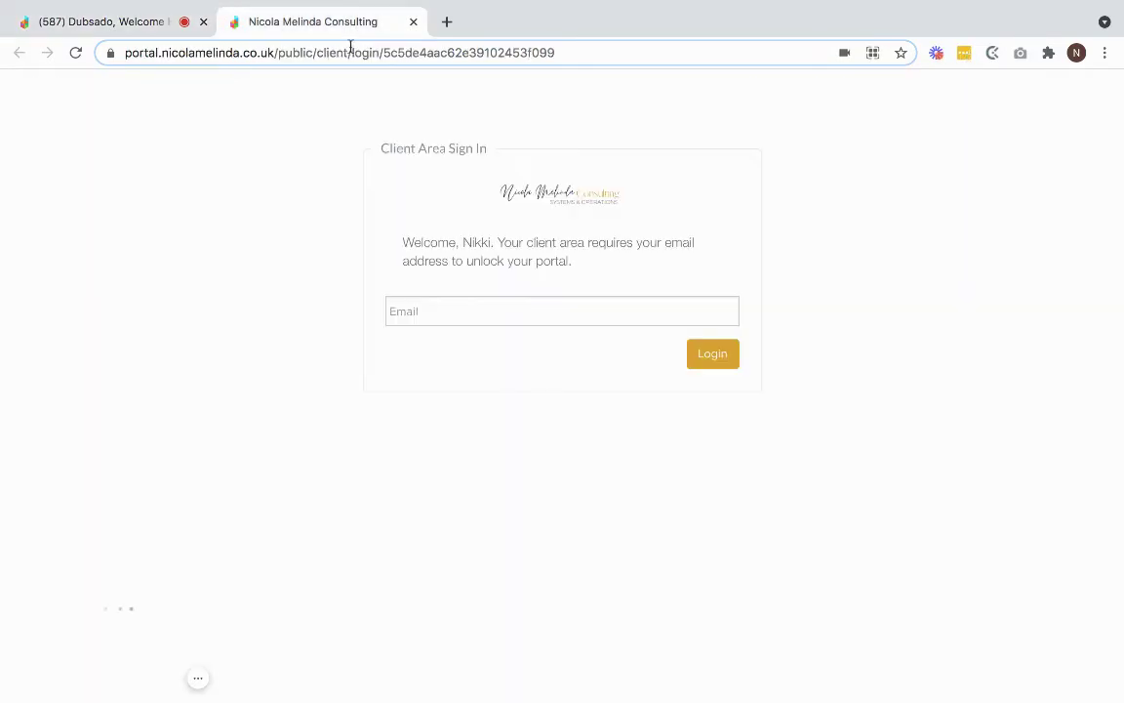
- Log in to the client portal with the client's autofilled email address
click(496, 311)
text(tes)
click(488, 341)
click(715, 357)
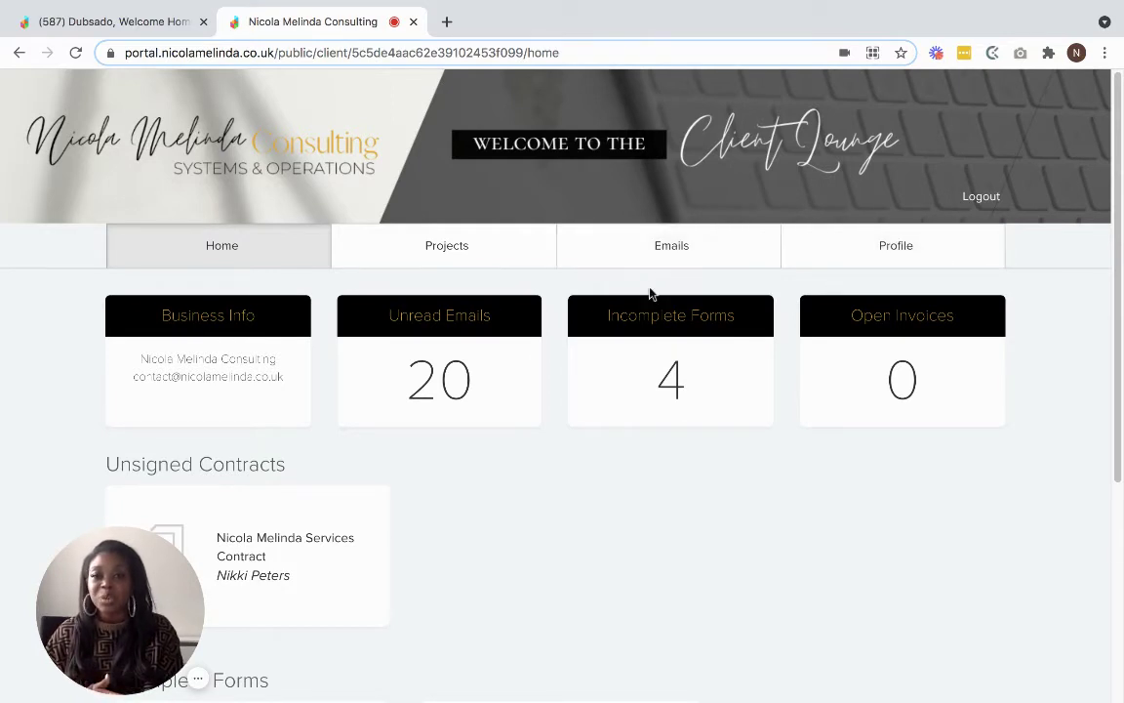
- Scroll through the unread emails, unsigned contract and incomplete forms, then open Projects
scroll(649, 293, down, 1)
scroll(332, 361, down, 1)
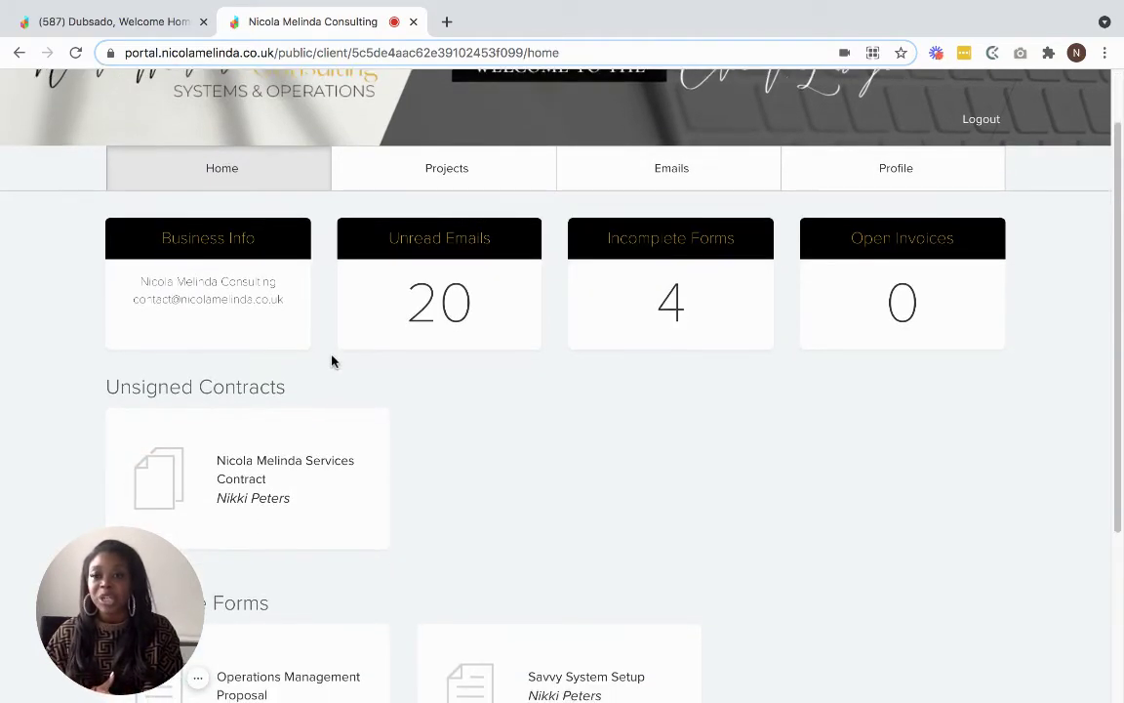
scroll(337, 357, down, 1)
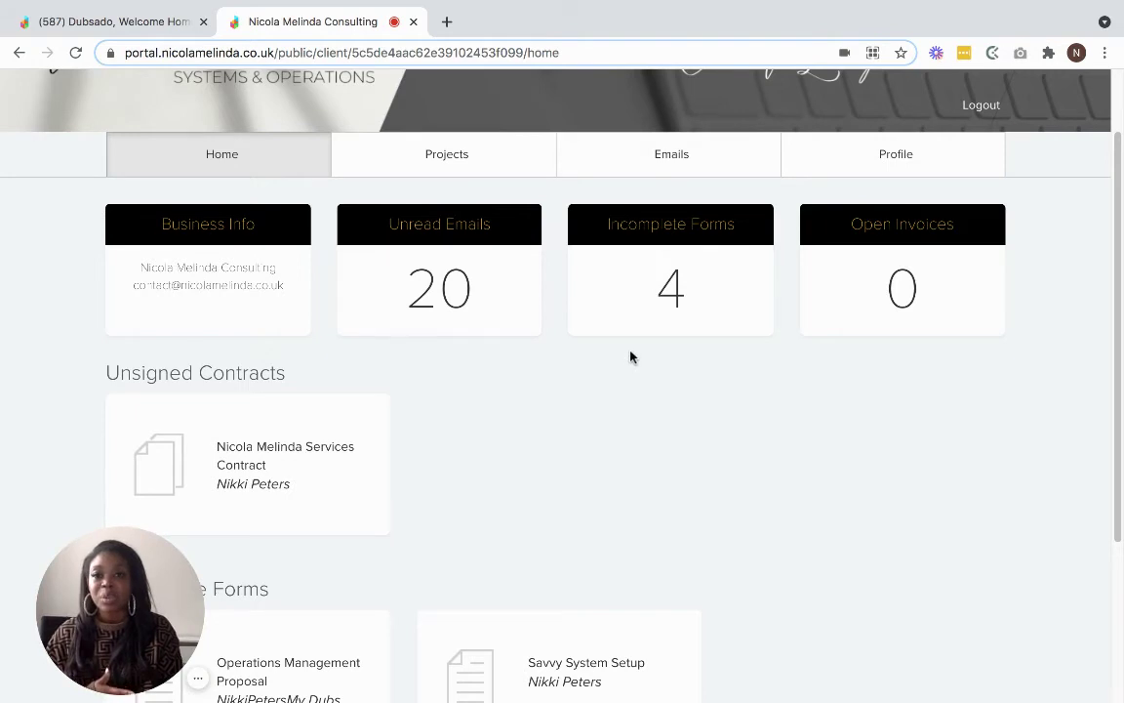
scroll(630, 357, up, 1)
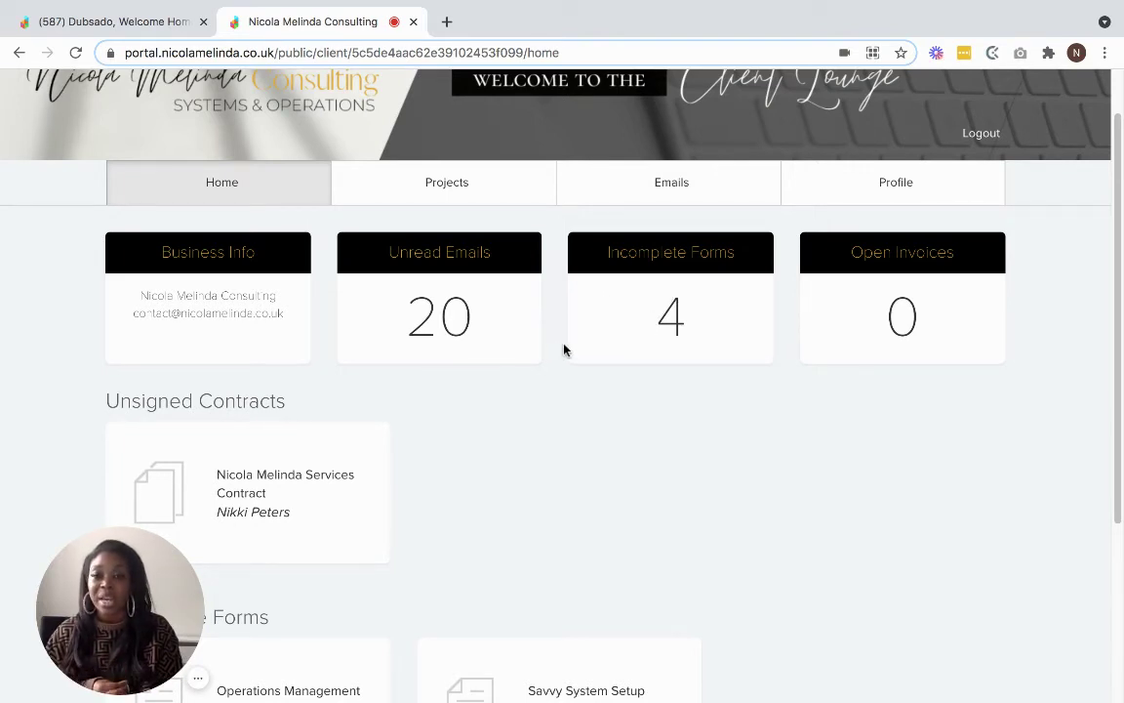
scroll(517, 353, down, 1)
scroll(352, 426, down, 1)
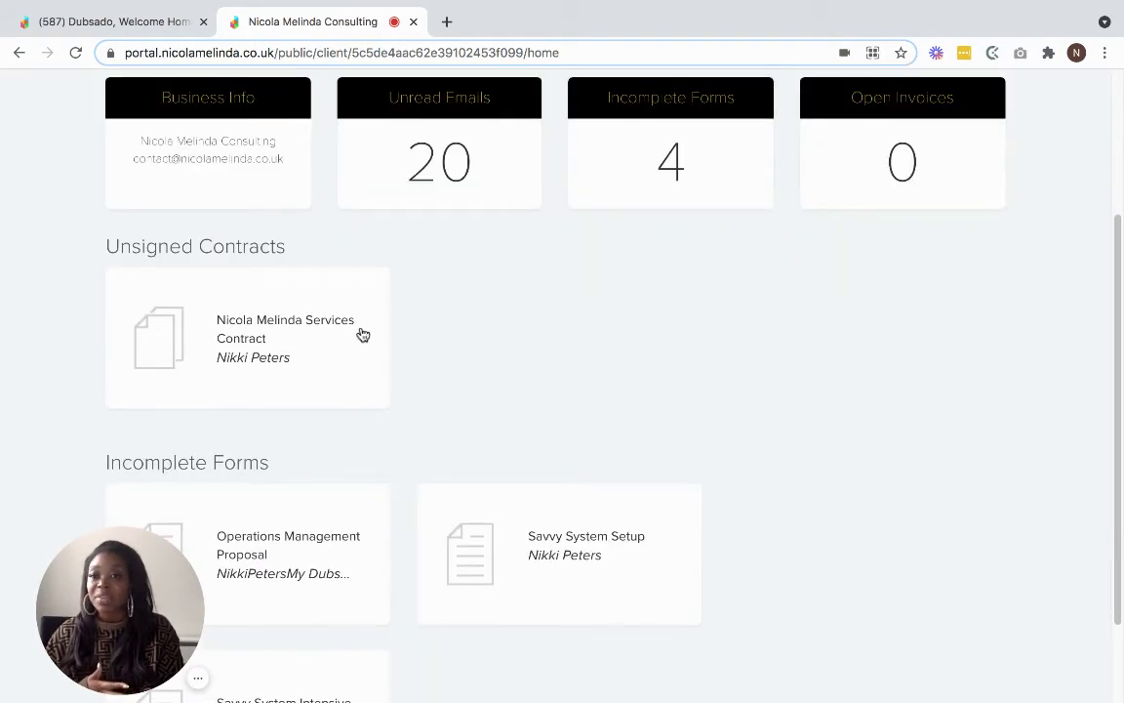
scroll(404, 360, down, 1)
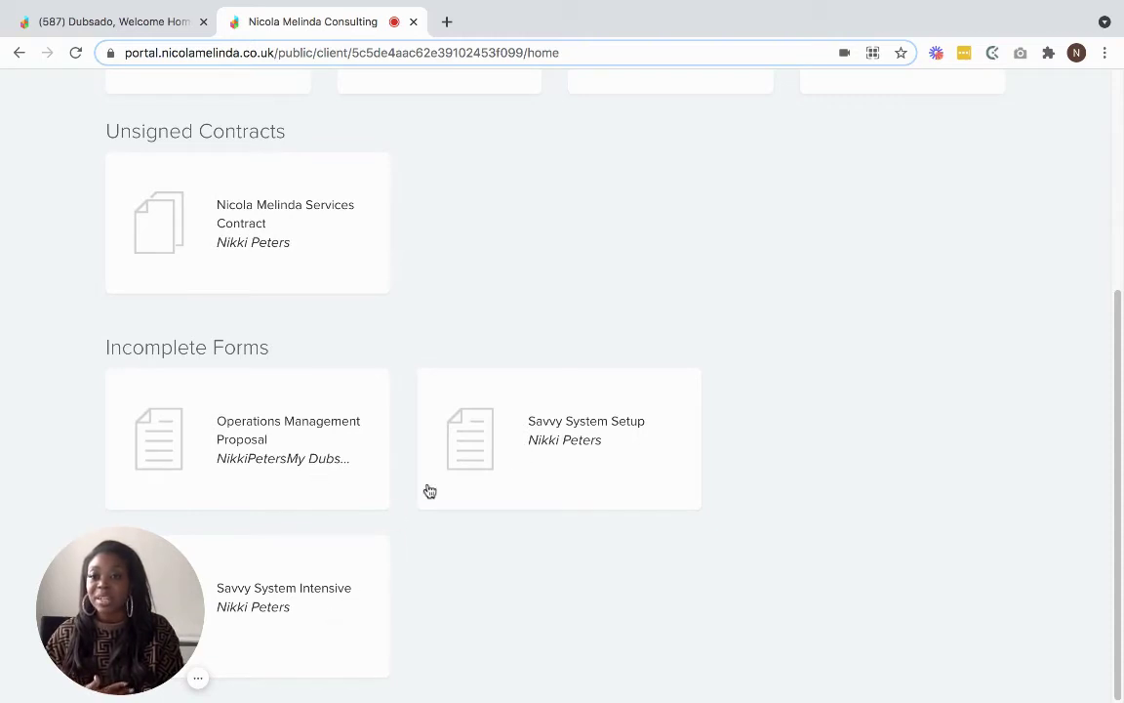
scroll(435, 473, up, 3)
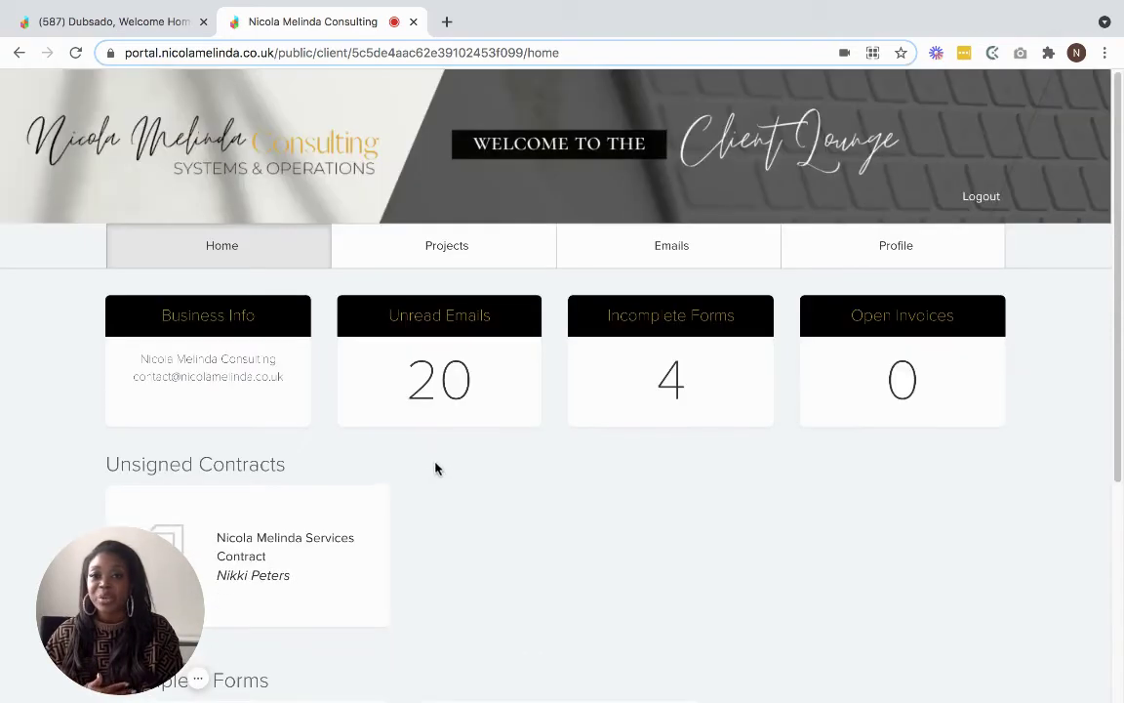
click(448, 255)
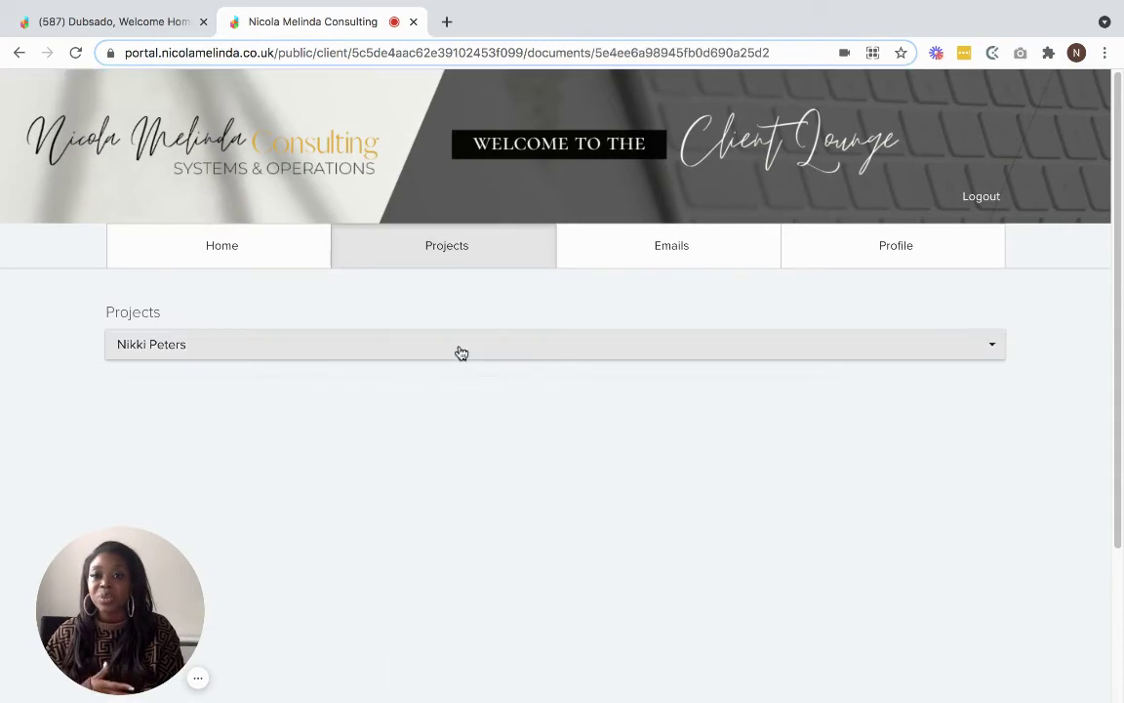
- Scroll through appointments, documents and the 'Savvy System Setup' board, then open the projects list
scroll(482, 377, down, 4)
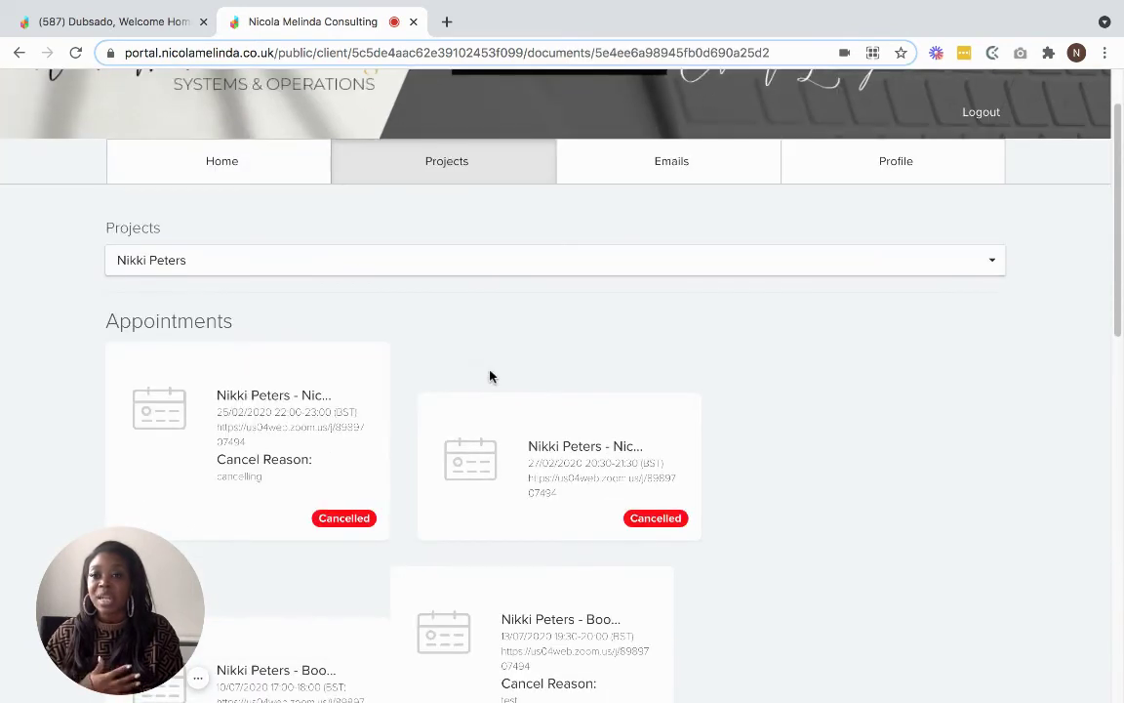
scroll(517, 366, up, 3)
scroll(535, 359, down, 2)
scroll(535, 359, down, 1)
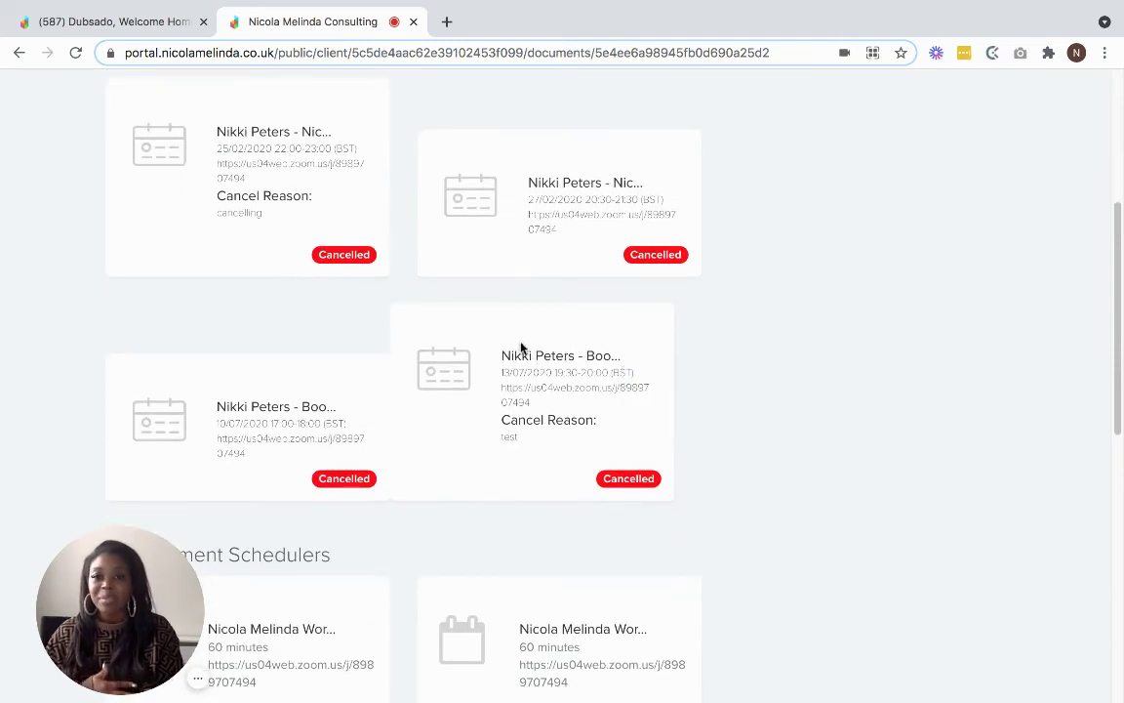
scroll(532, 351, down, 3)
scroll(532, 350, down, 5)
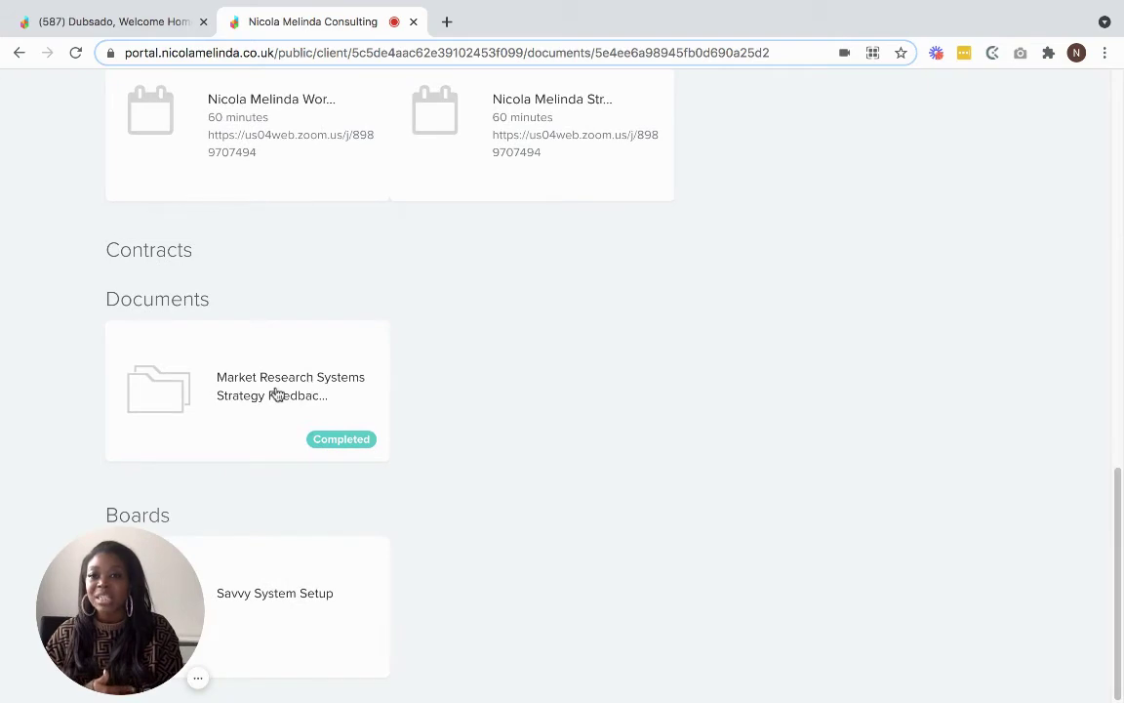
drag(127, 585, 610, 600)
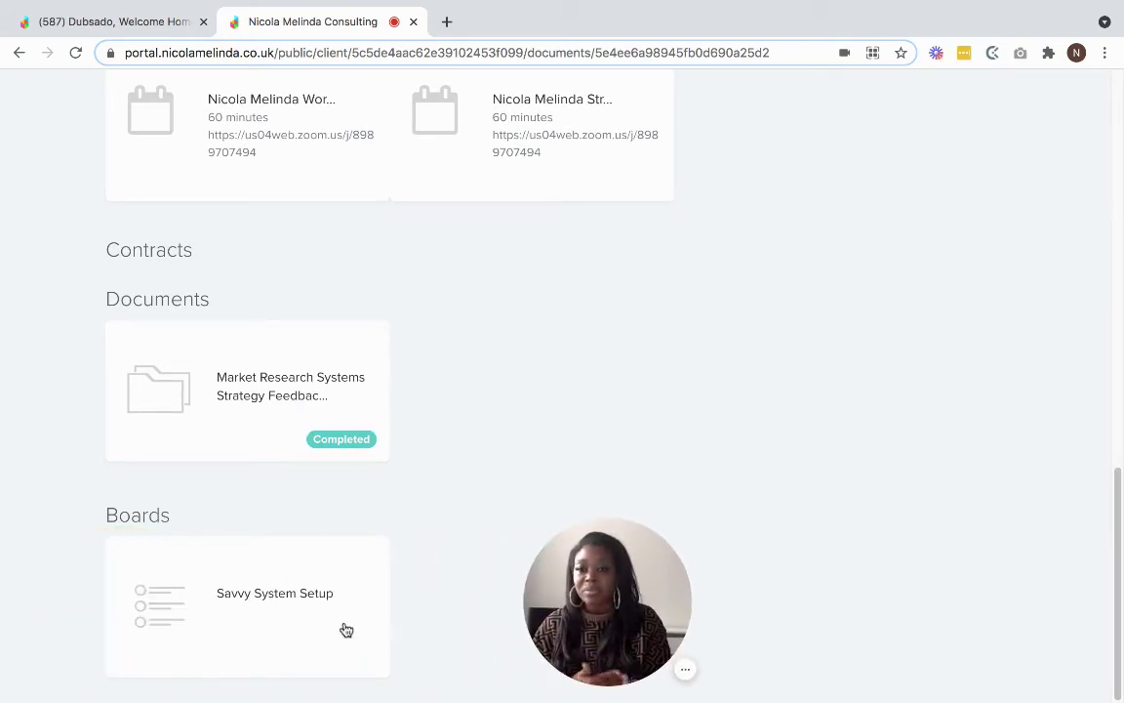
mouse_move(592, 594)
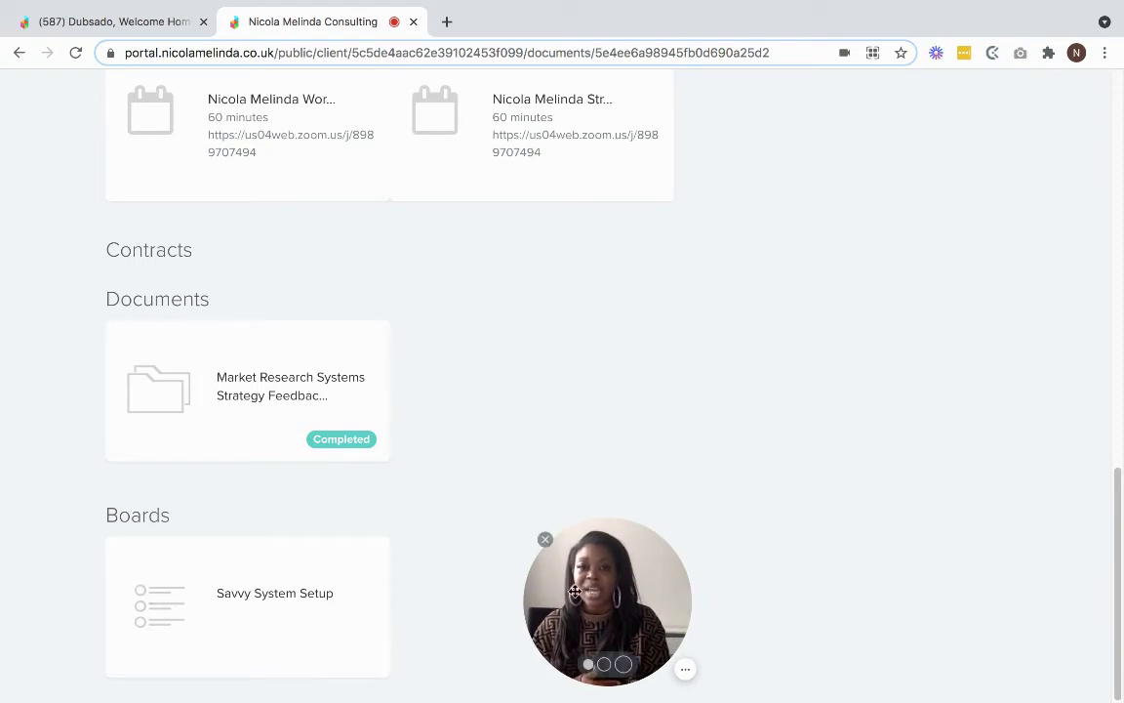
drag(593, 595, 990, 594)
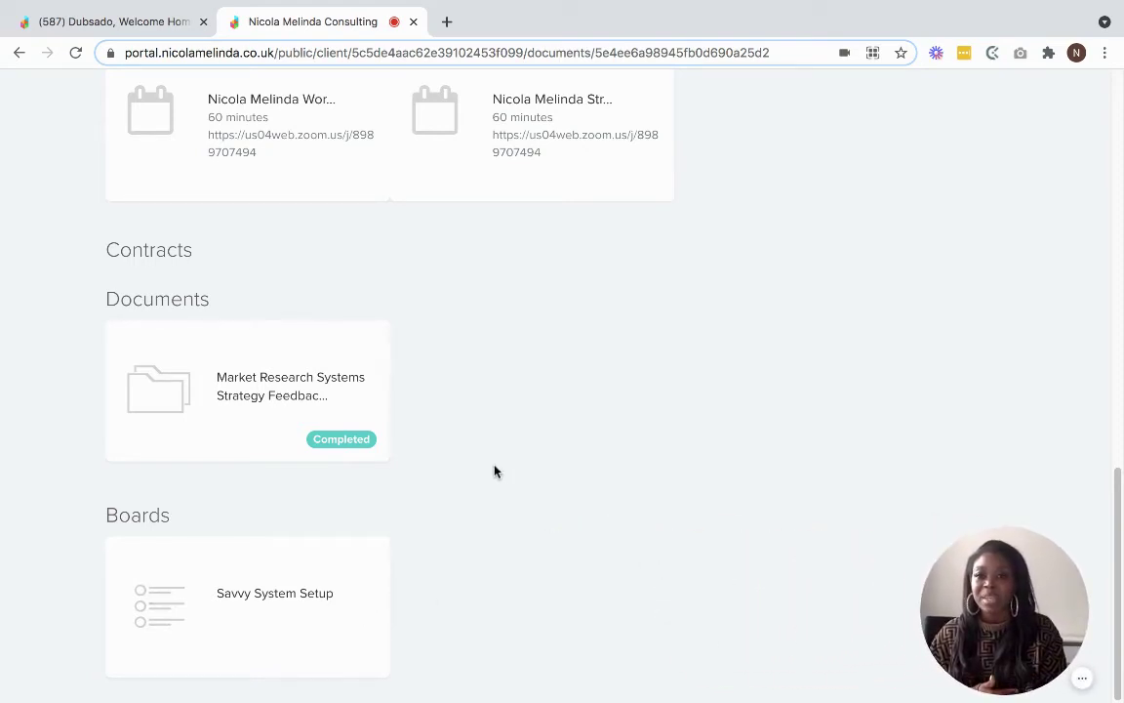
scroll(494, 473, up, 1)
scroll(499, 482, up, 10)
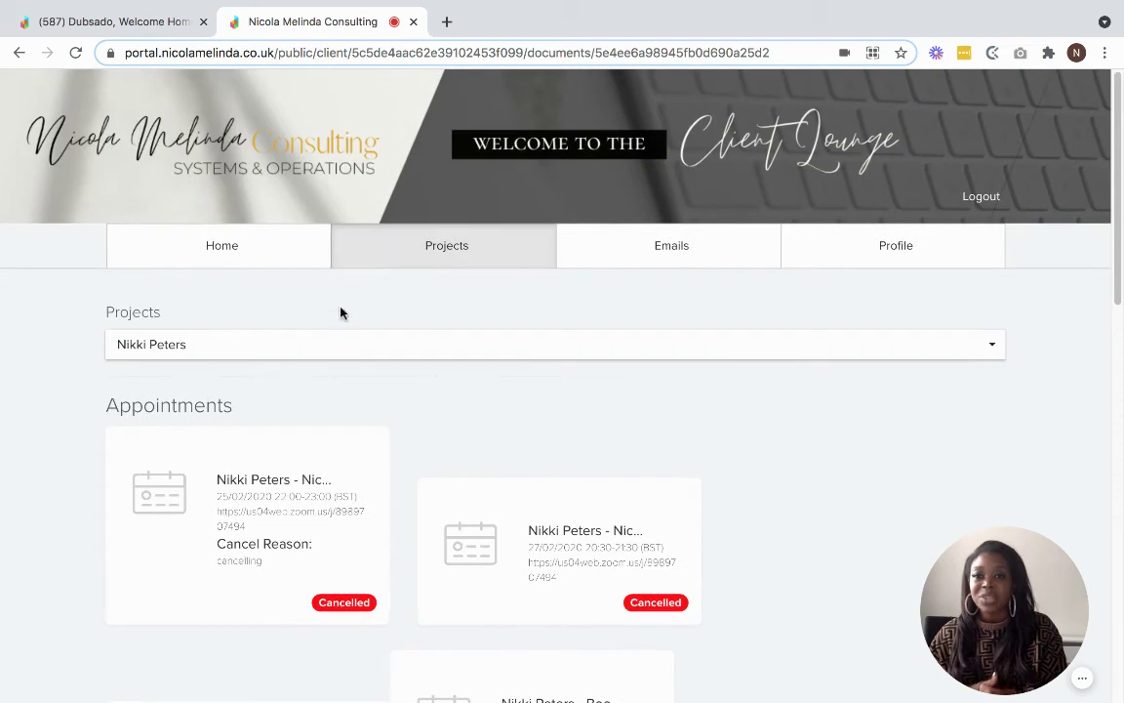
click(347, 350)
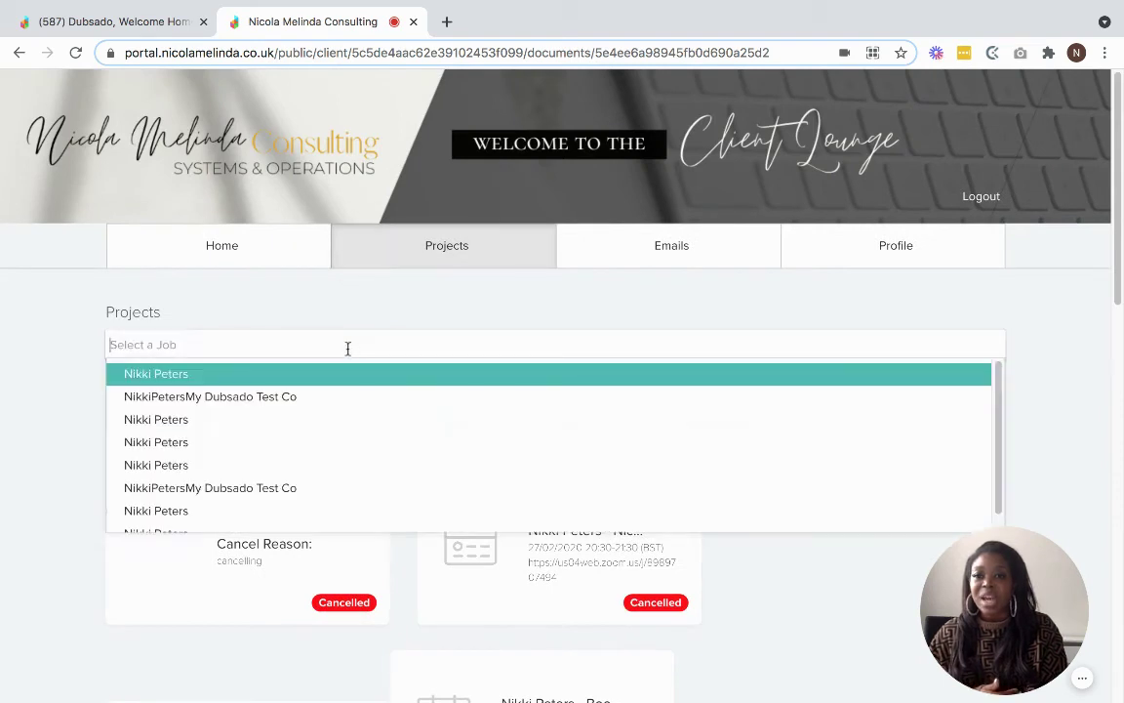
click(244, 398)
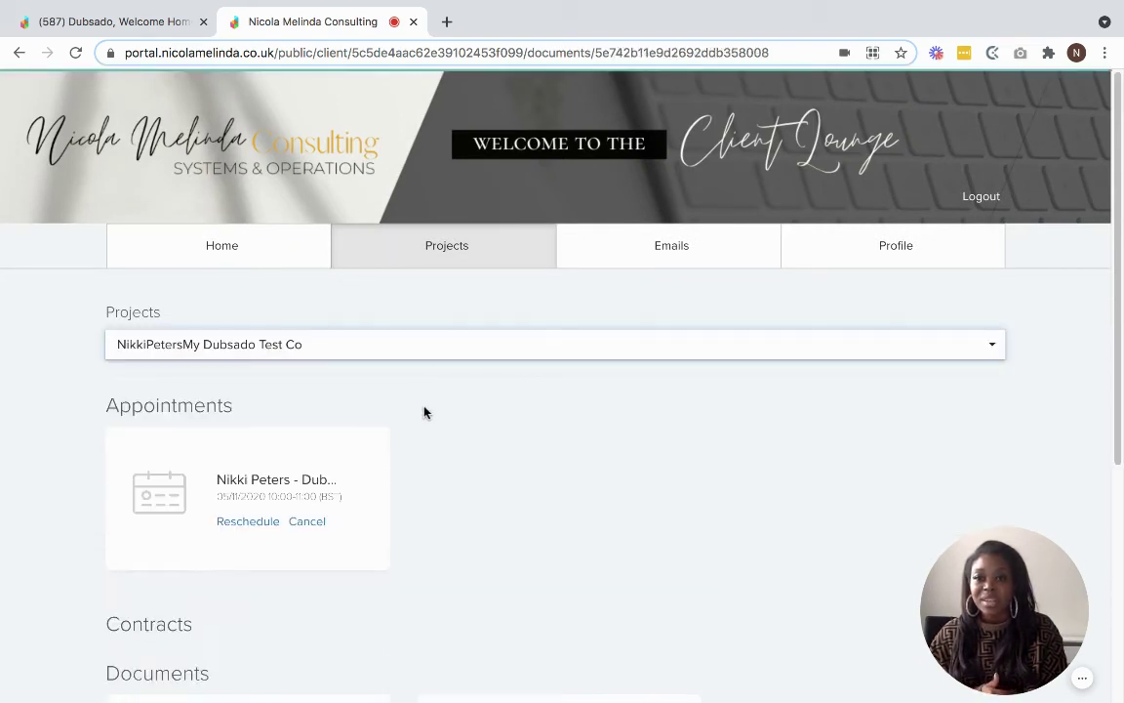
scroll(479, 369, down, 3)
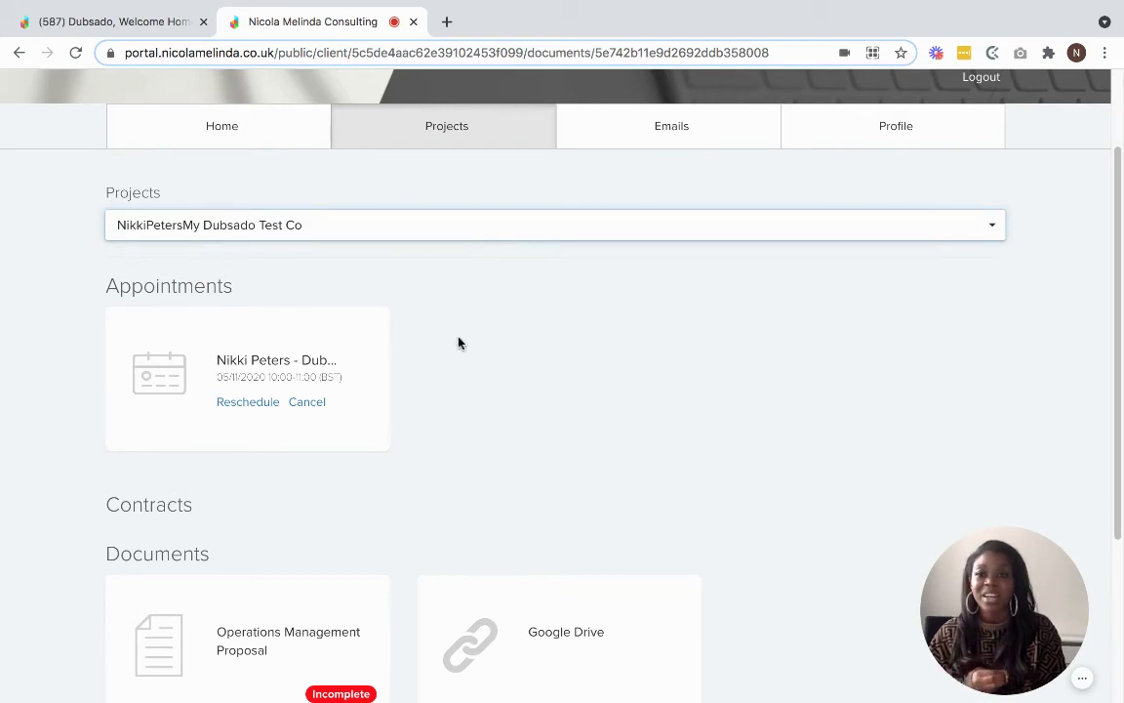
scroll(508, 341, down, 2)
scroll(508, 340, up, 2)
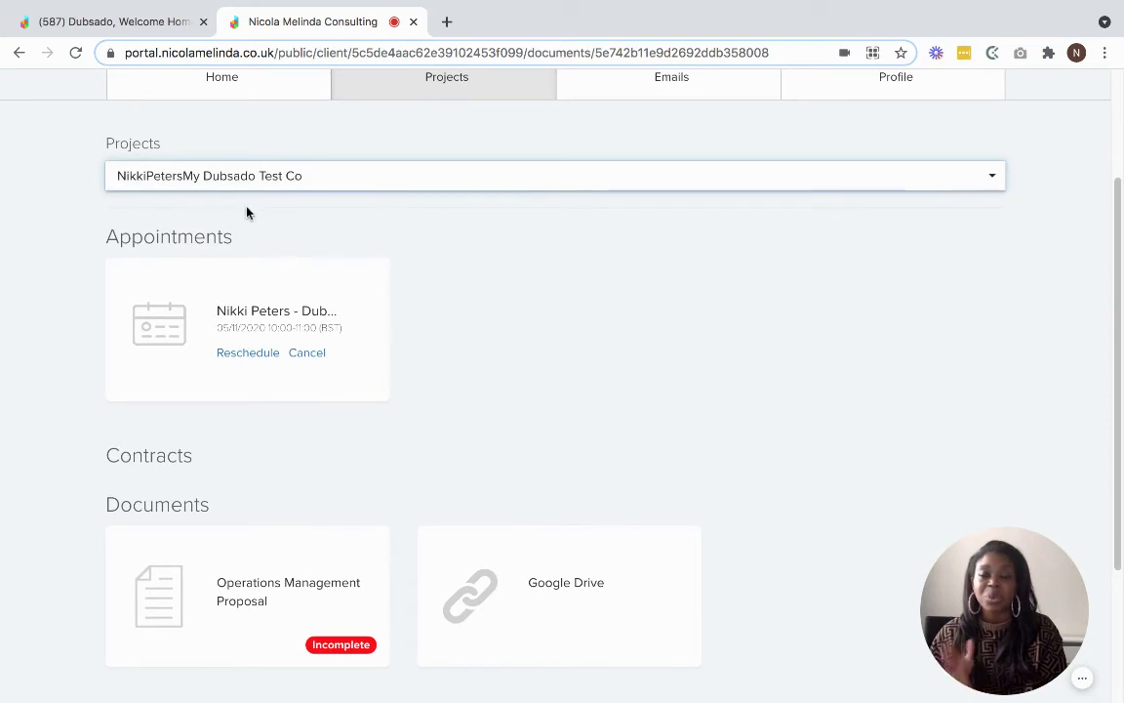
scroll(550, 321, down, 3)
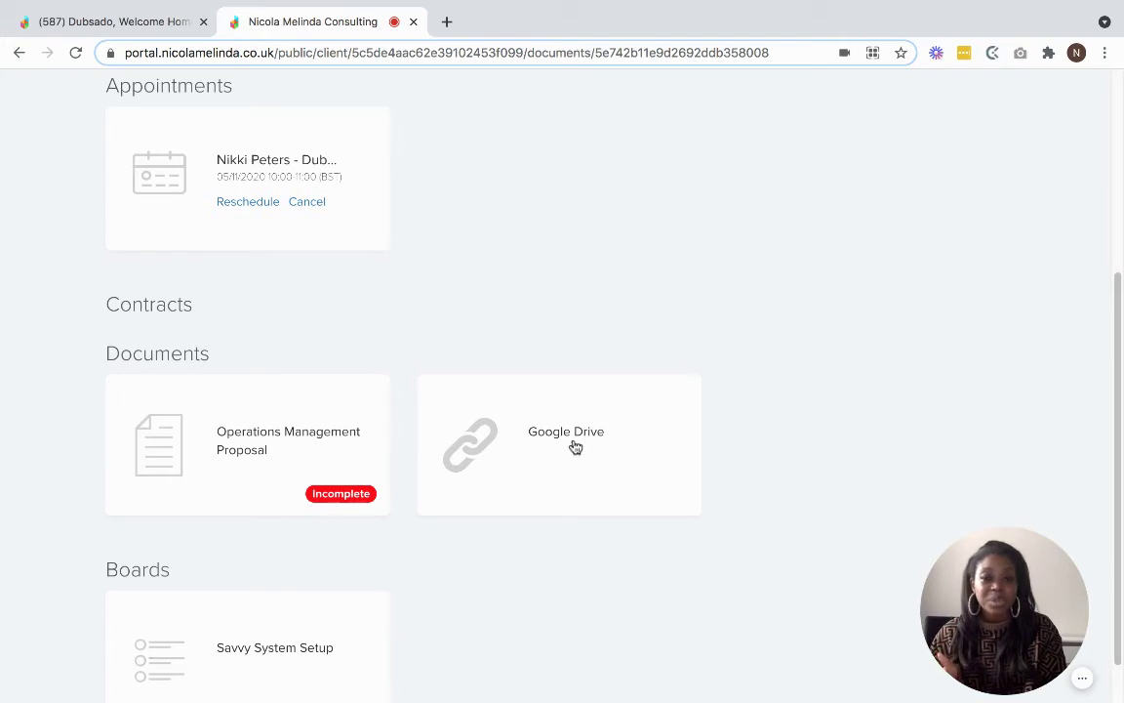
scroll(574, 447, up, 1)
scroll(570, 447, up, 1)
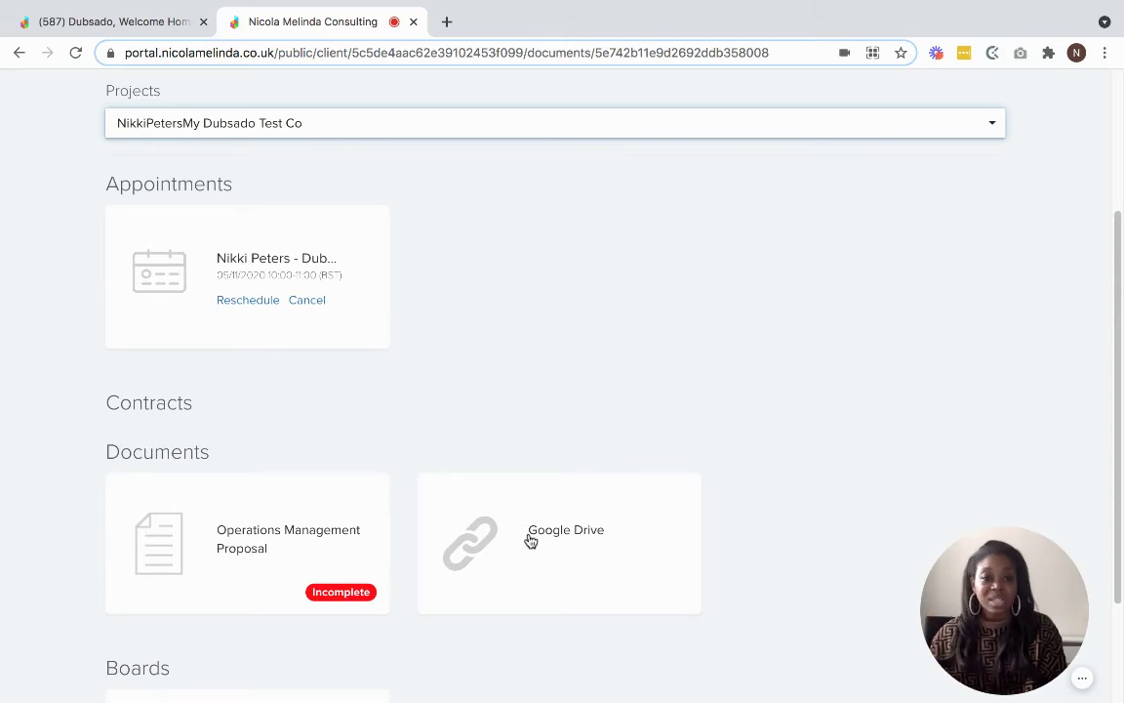
scroll(527, 494, up, 3)
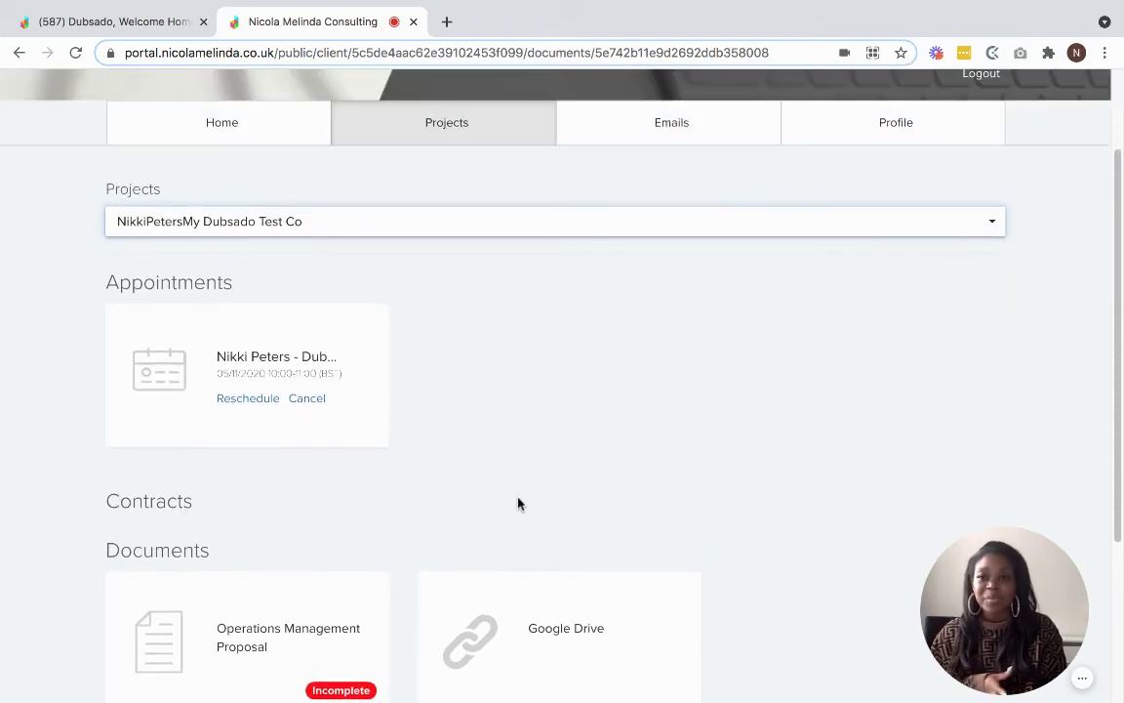
scroll(506, 465, down, 1)
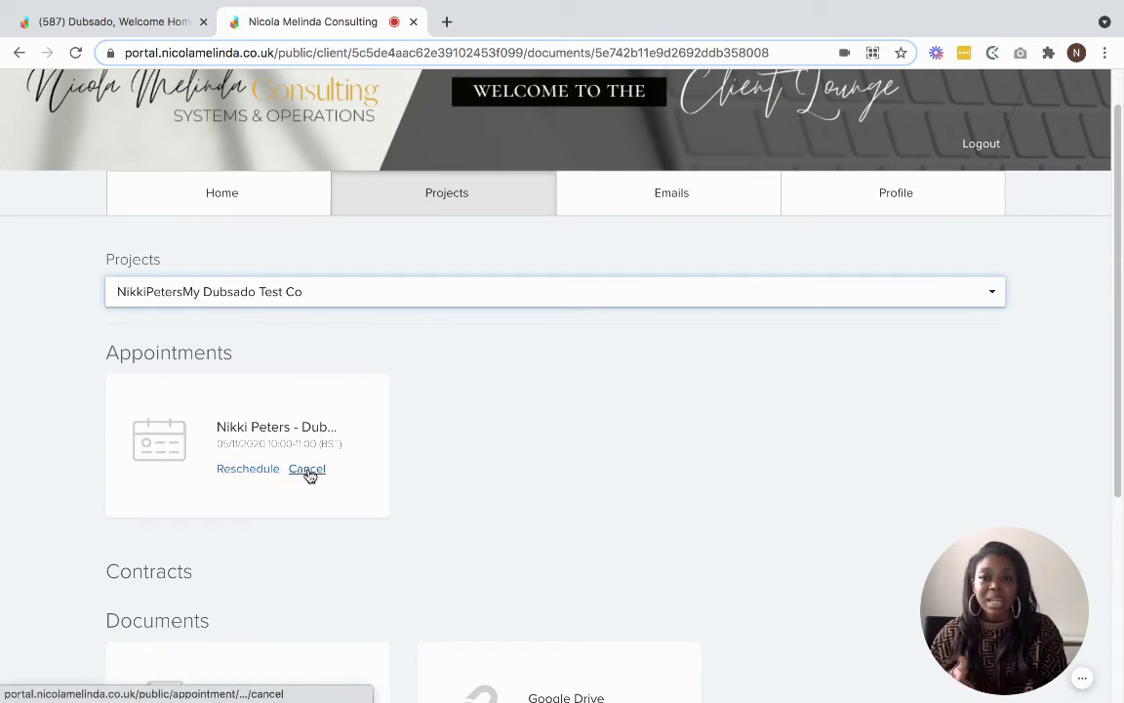
scroll(234, 469, down, 1)
scroll(234, 469, down, 3)
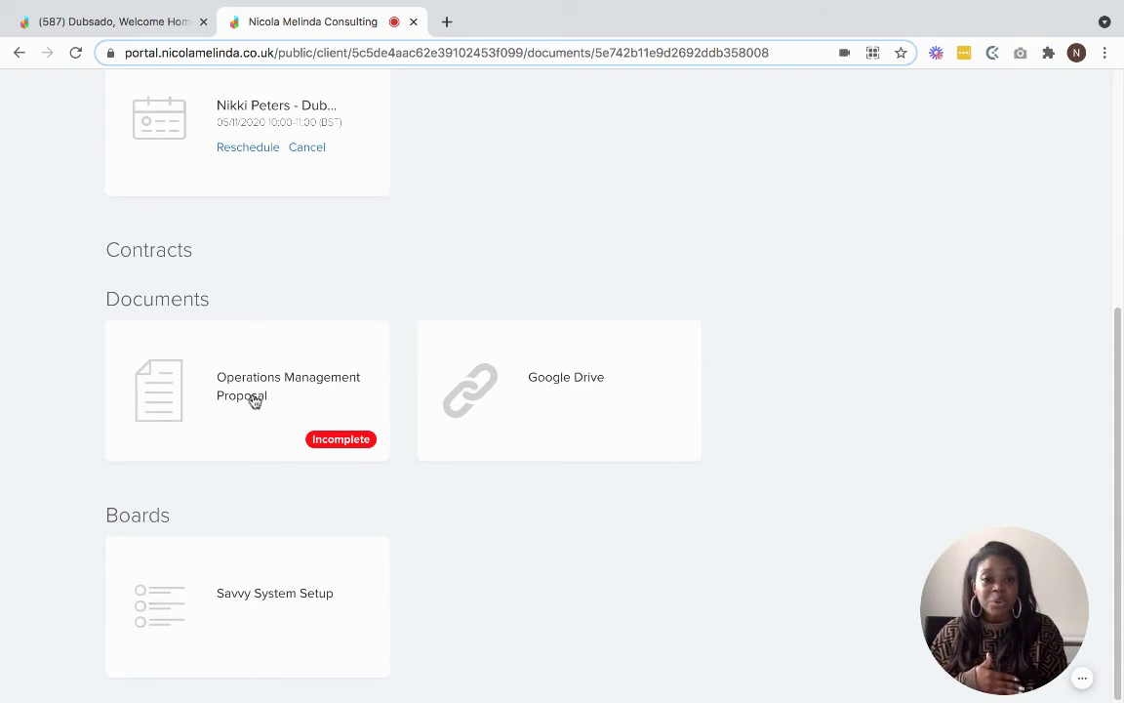
scroll(304, 414, up, 5)
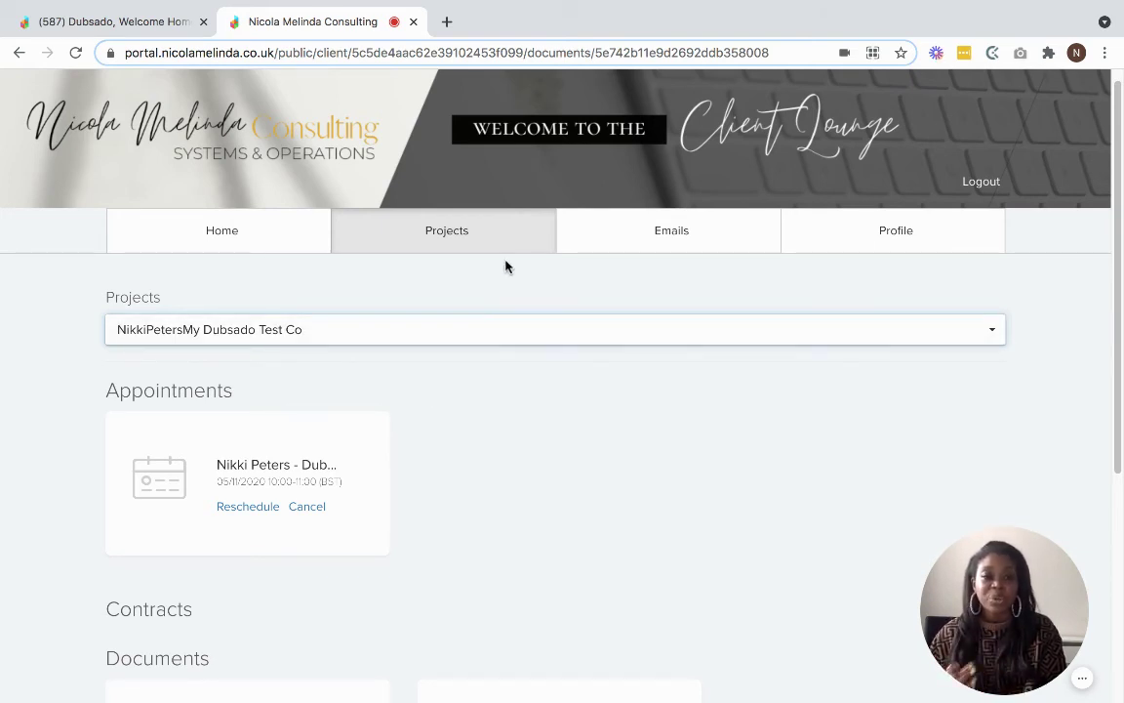
- Open the Emails tab and read the 24/02/2021 test email
click(697, 244)
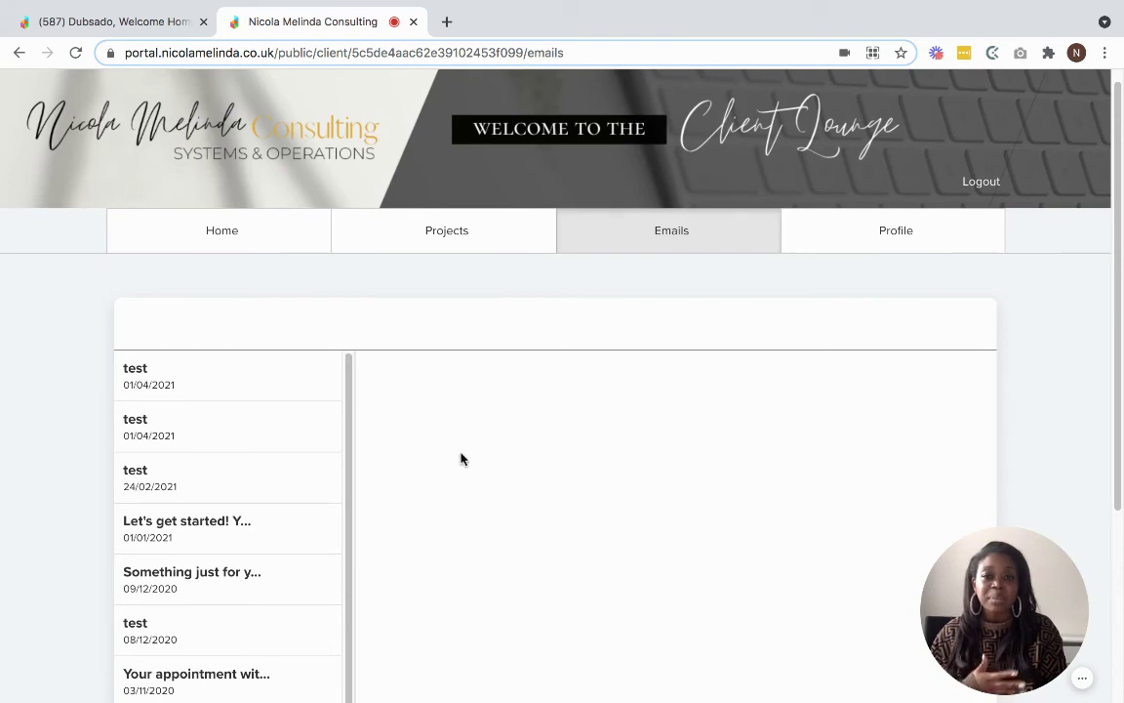
scroll(444, 461, down, 2)
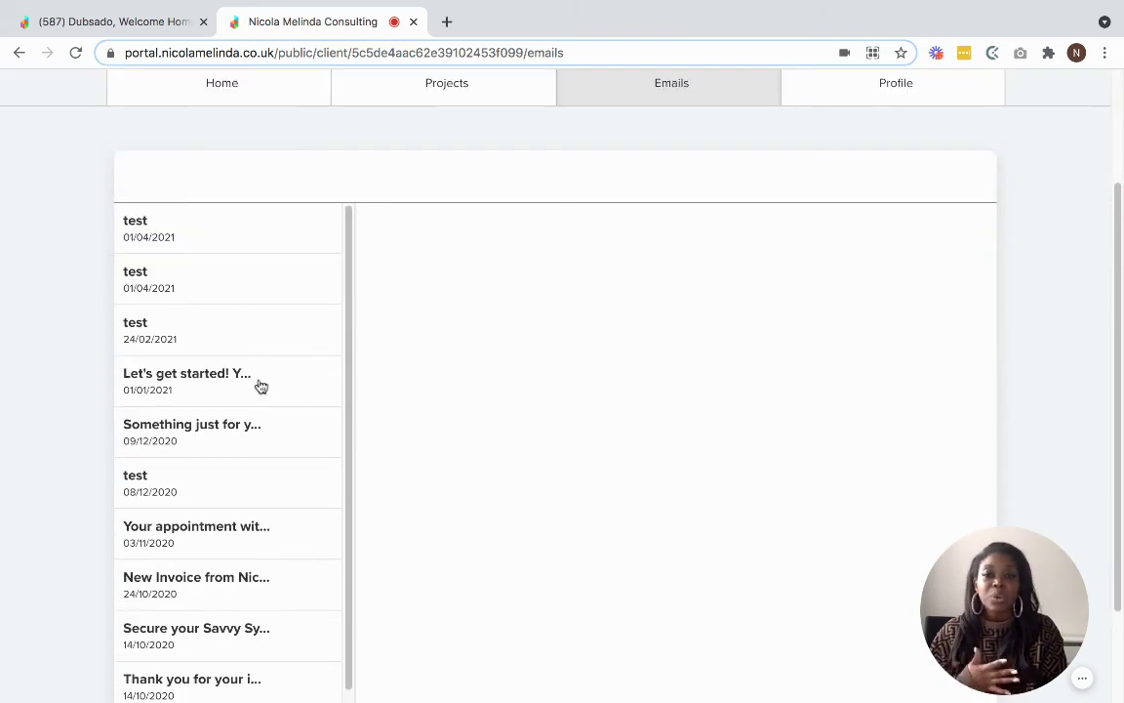
scroll(263, 386, down, 2)
scroll(271, 392, up, 2)
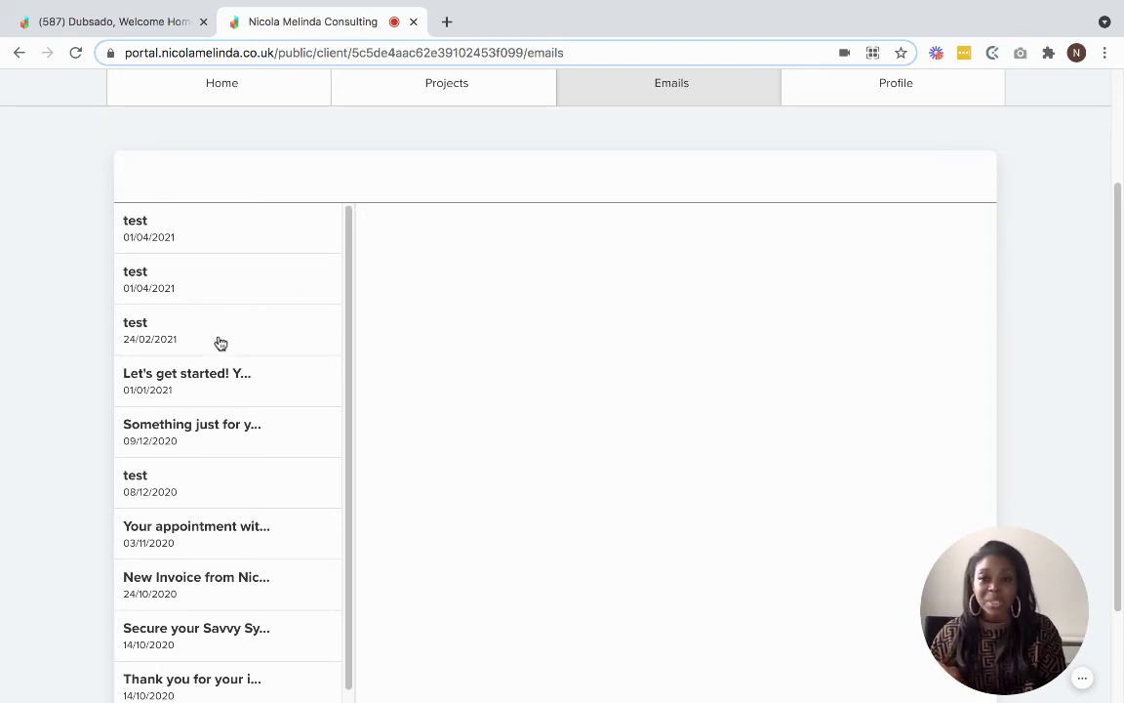
click(246, 316)
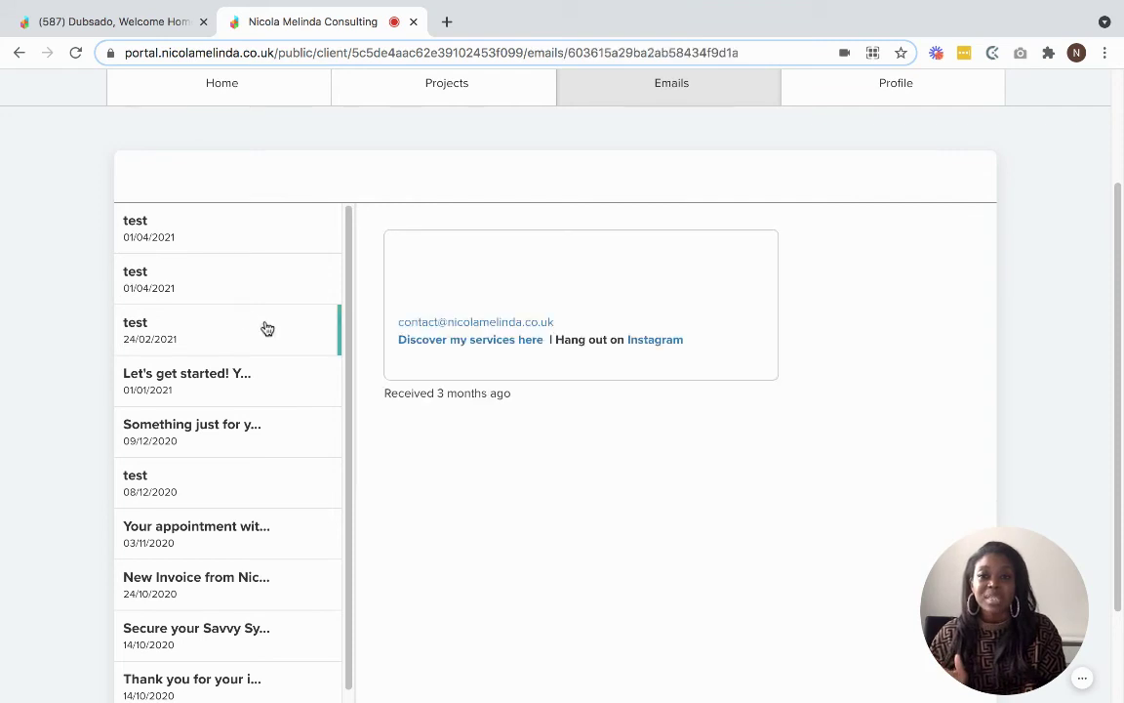
scroll(566, 386, down, 1)
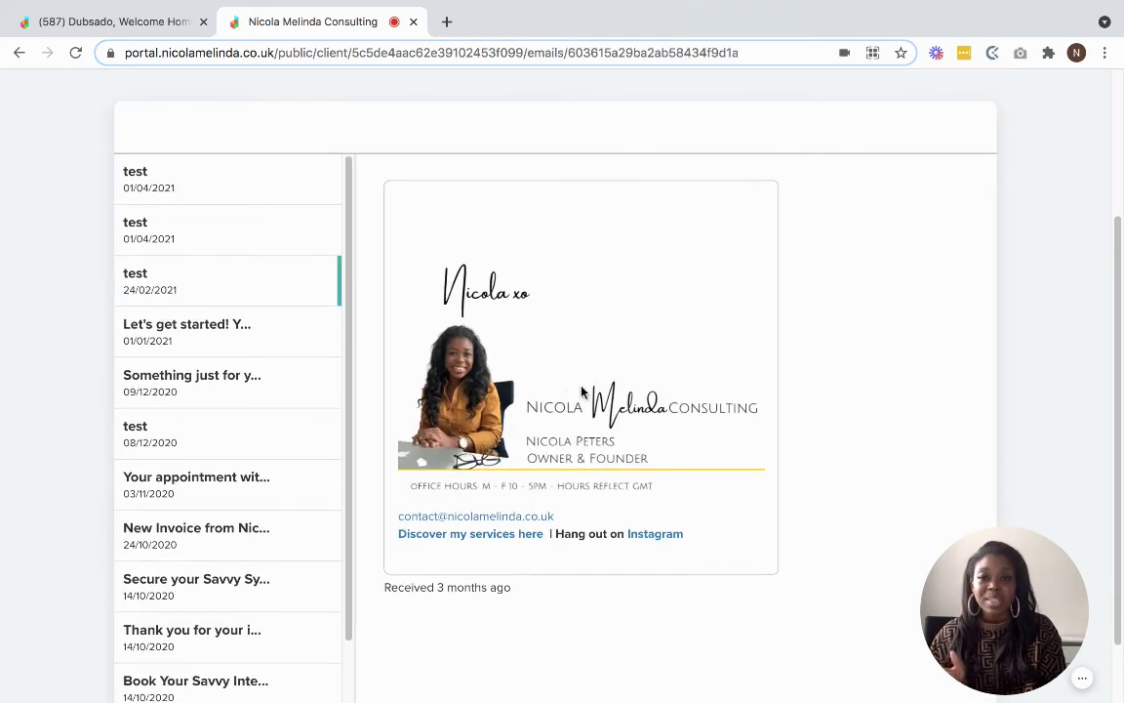
scroll(487, 575, down, 1)
scroll(391, 451, up, 3)
scroll(507, 557, down, 3)
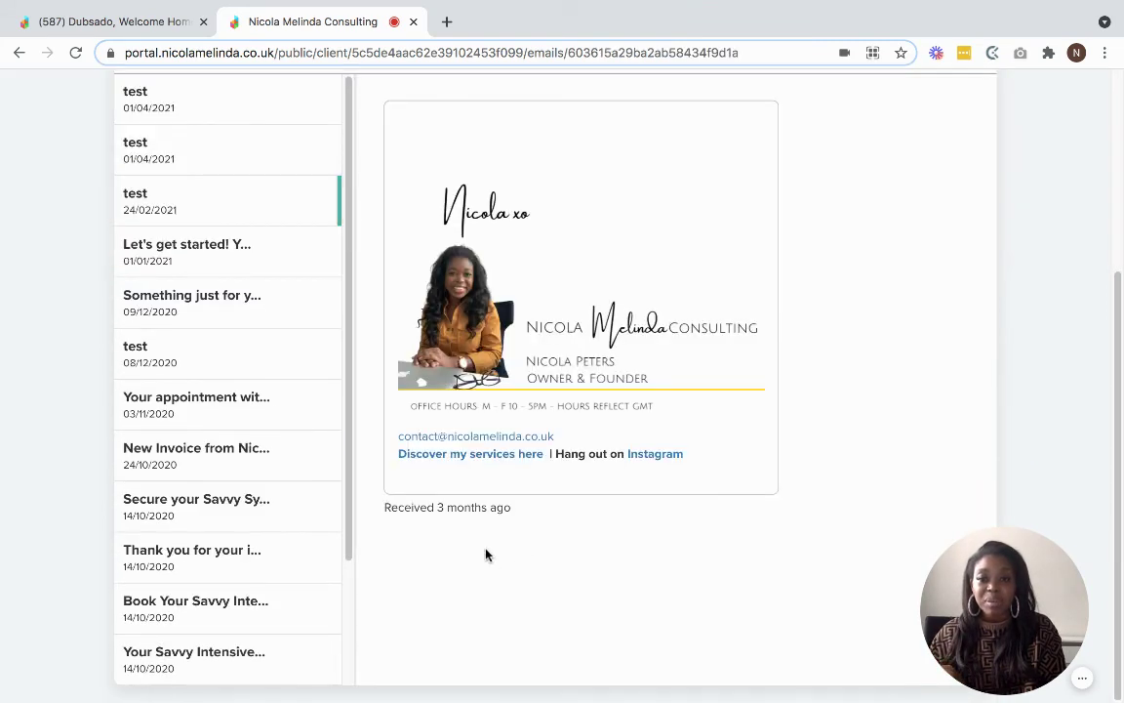
- Read the 14/10/2020 email about securing the Intensive
click(237, 515)
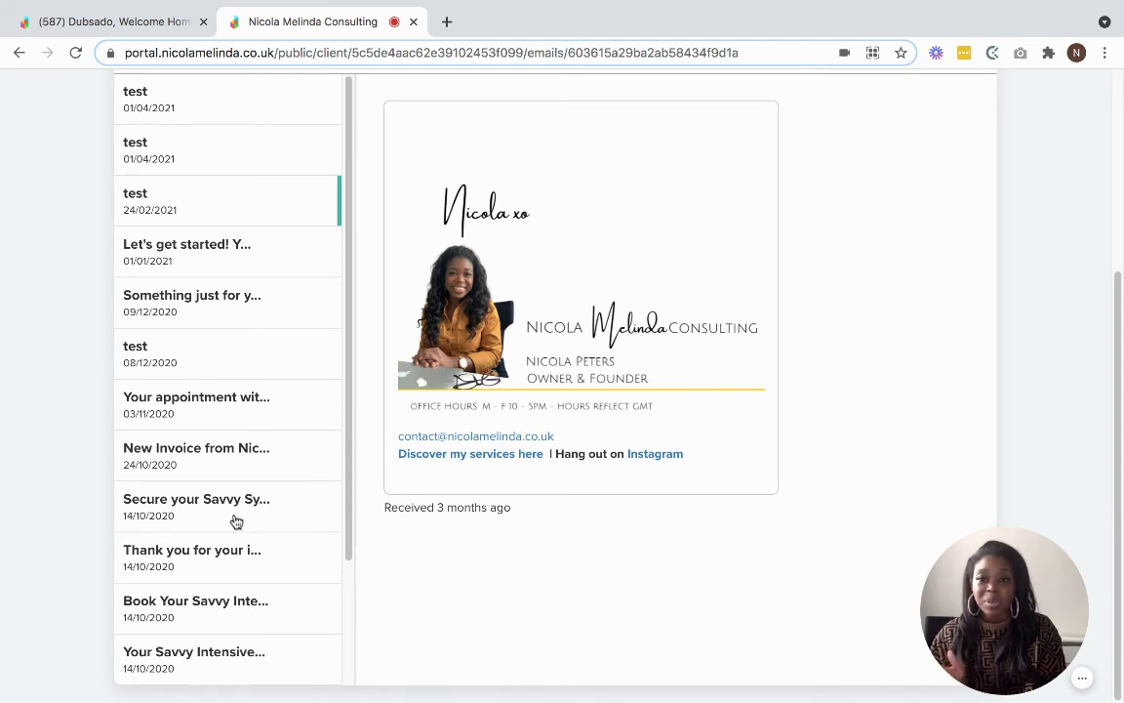
scroll(401, 390, down, 3)
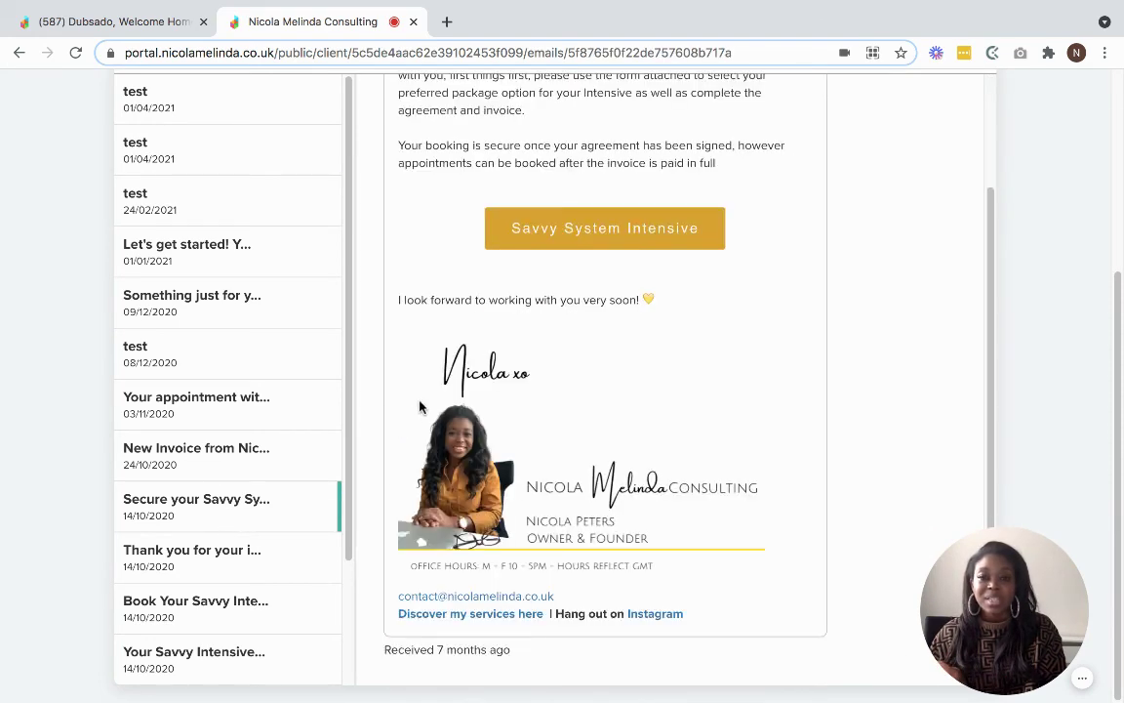
scroll(444, 427, up, 3)
scroll(444, 430, down, 1)
scroll(444, 429, down, 1)
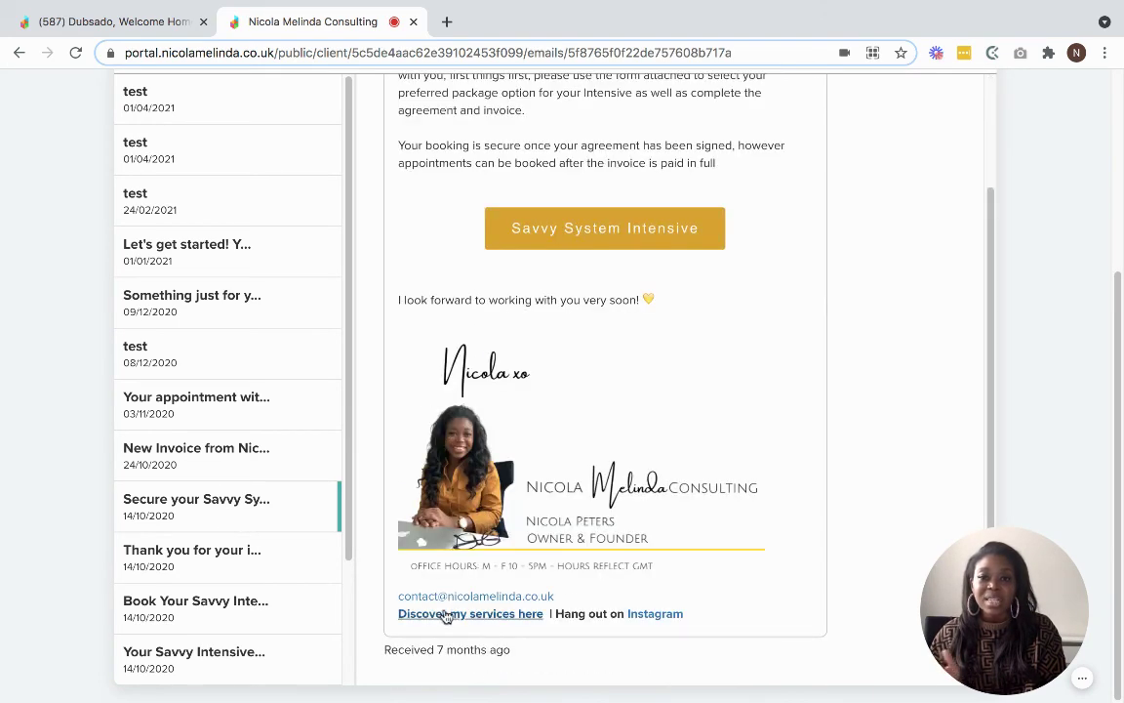
scroll(396, 457, up, 6)
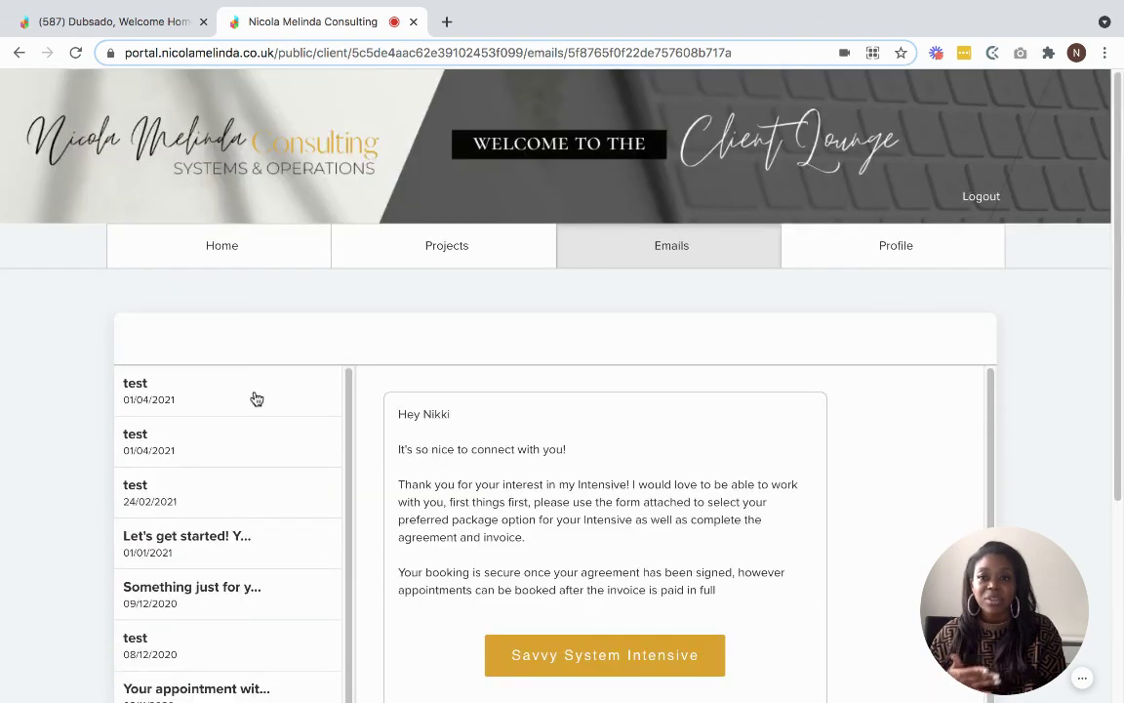
- Read the newest 'test' email dated 01/04/2021
click(253, 398)
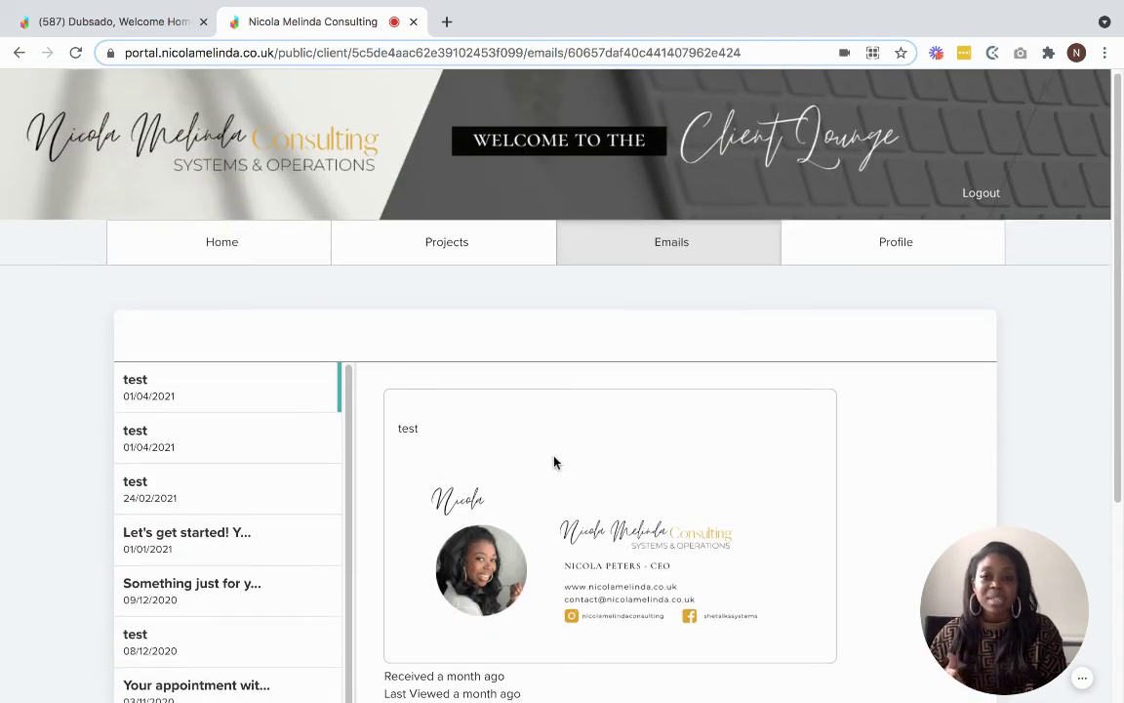
scroll(547, 449, down, 1)
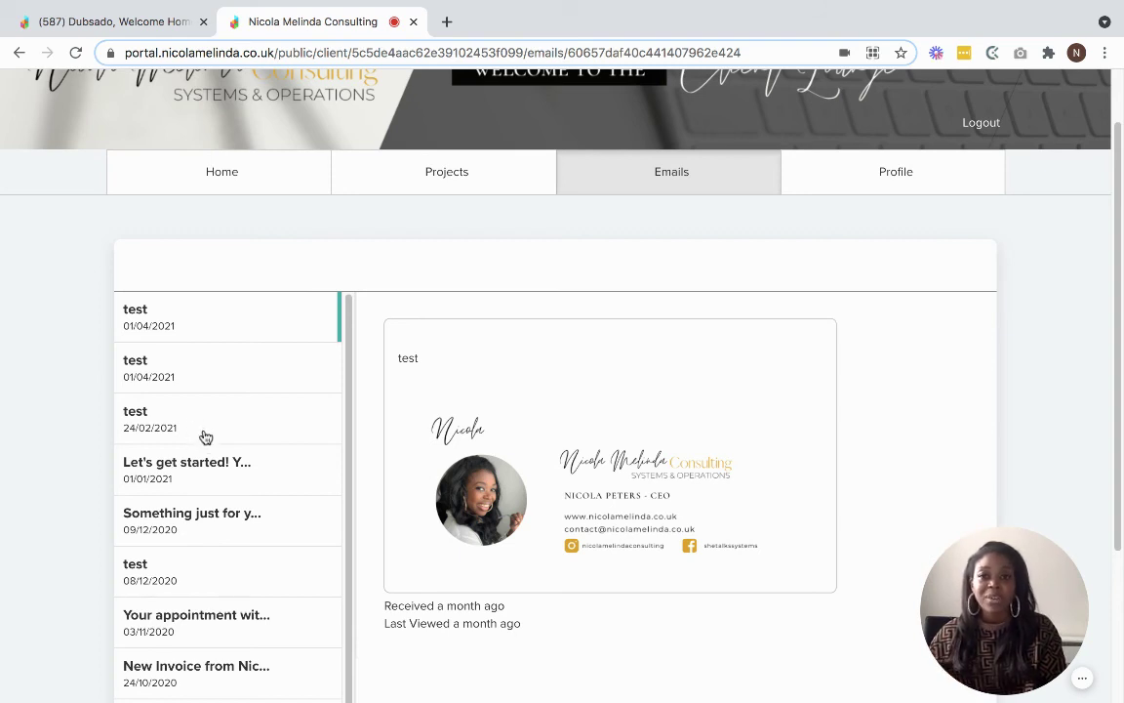
scroll(206, 435, up, 2)
- View the client's name, email and 'My Dubsado Test Co' profile, then go Home
click(873, 244)
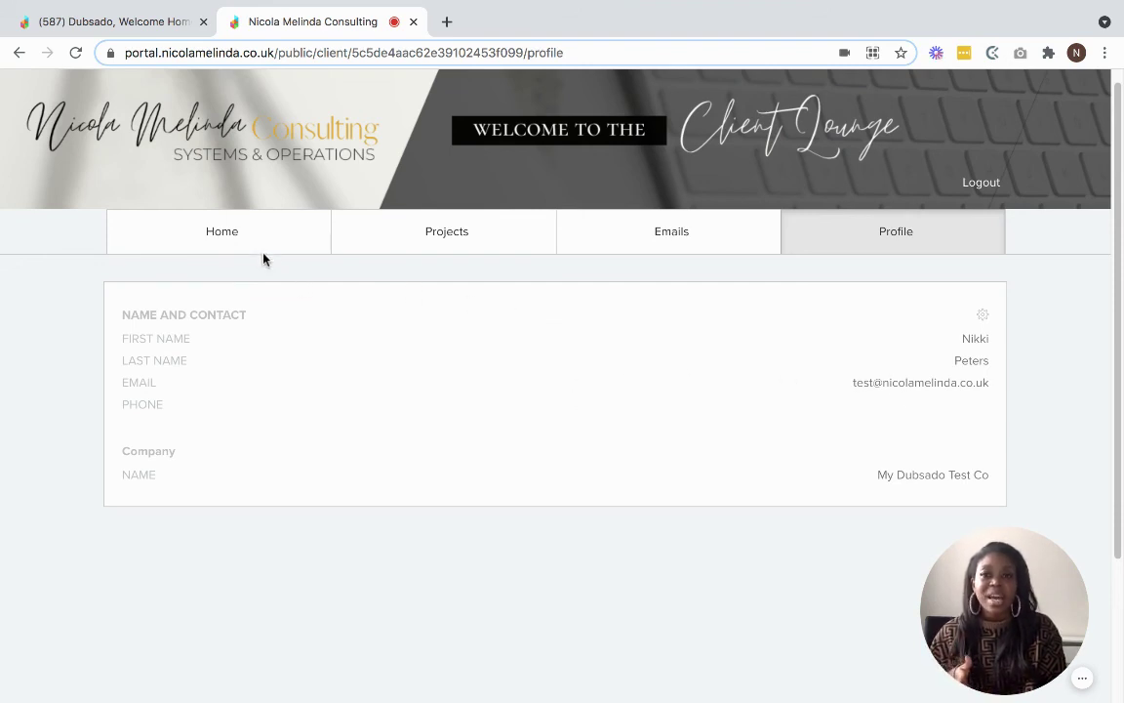
click(239, 241)
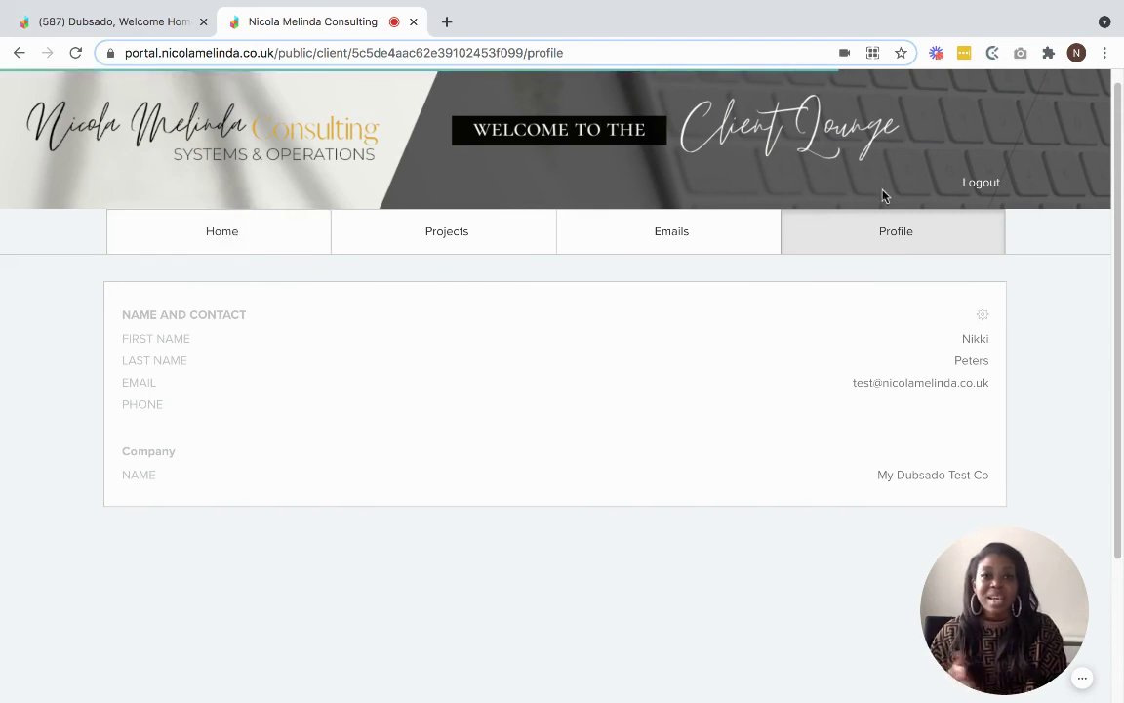